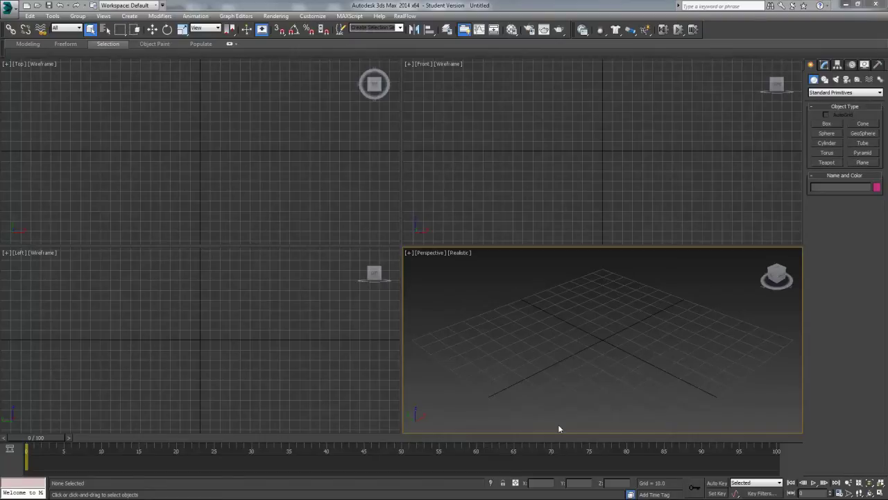
Step: Zoom out the Perspective view and pick the Sphere standard primitive tool
scroll(650, 333, "down", 2)
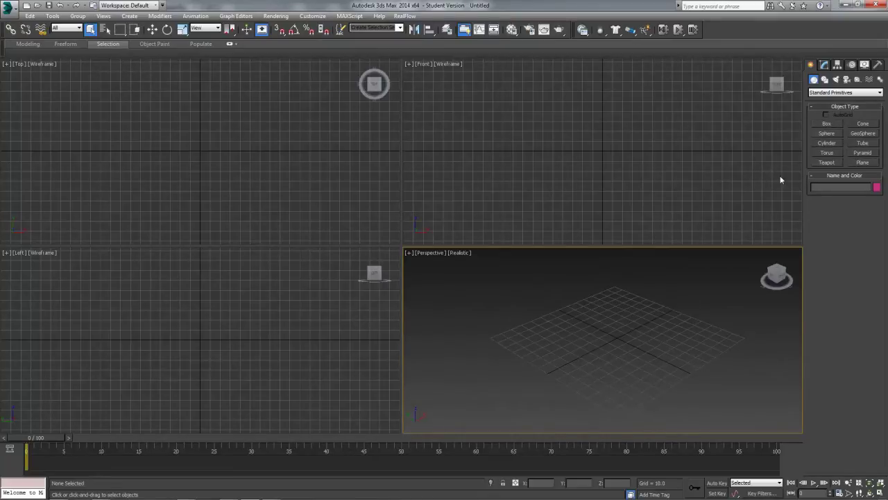
left_click(827, 134)
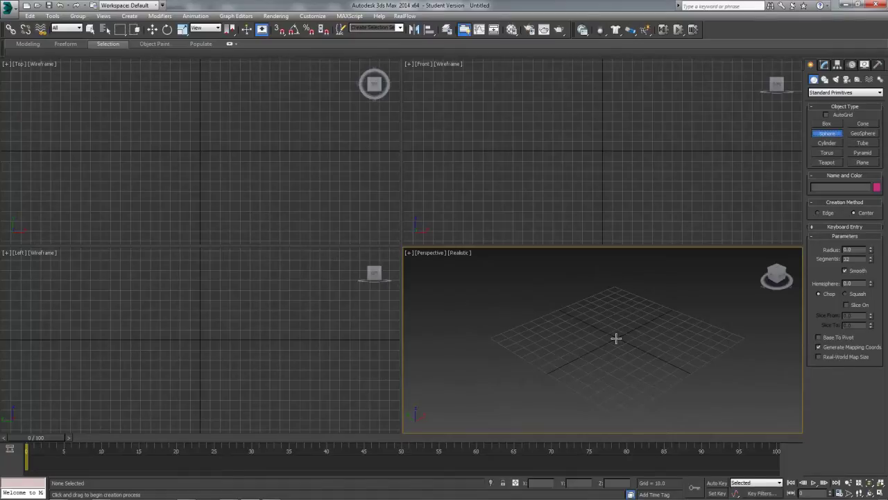
Step: Drag out a sphere at the grid centre and set its radius to 40
left_click_drag(616, 338, 639, 362)
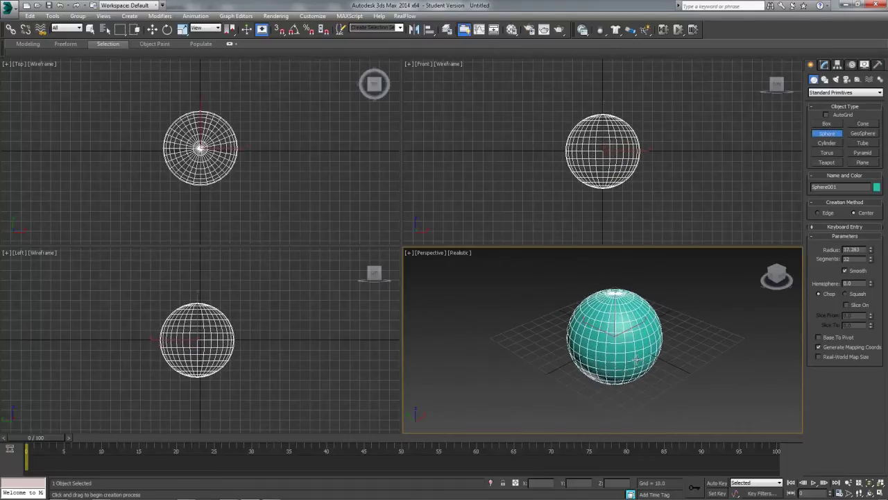
left_click(824, 65)
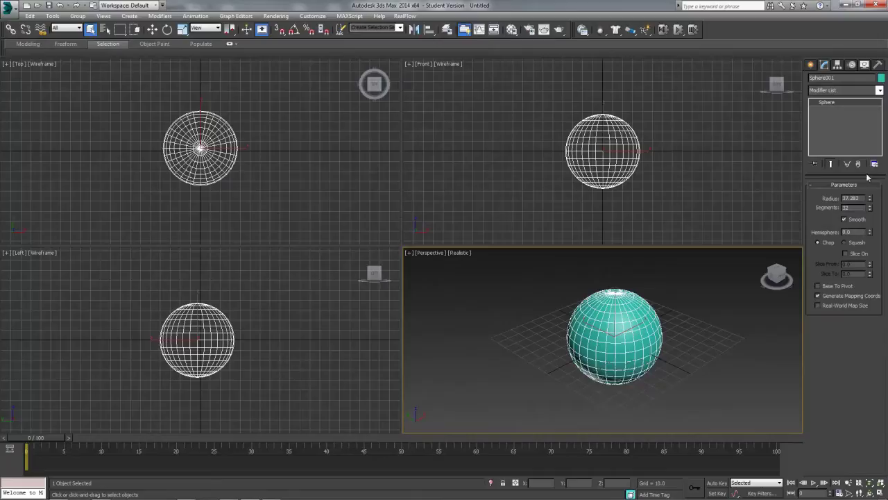
type("40")
key("Return")
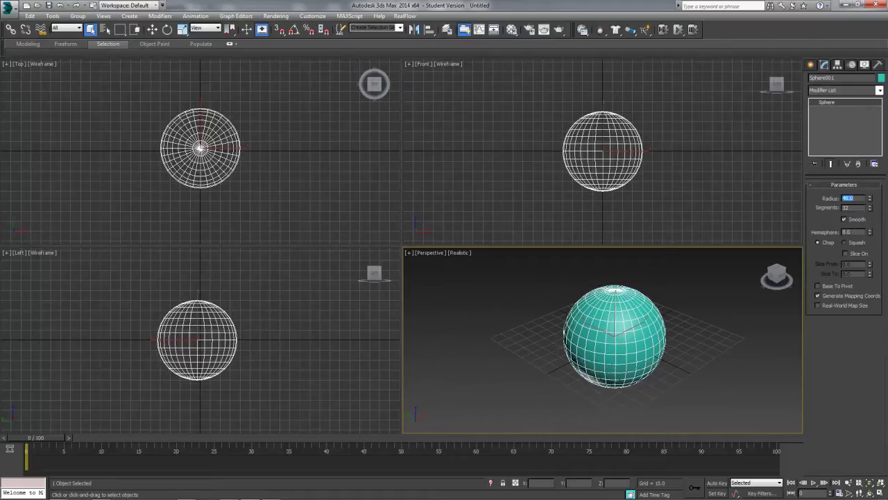
type("38")
key("Escape")
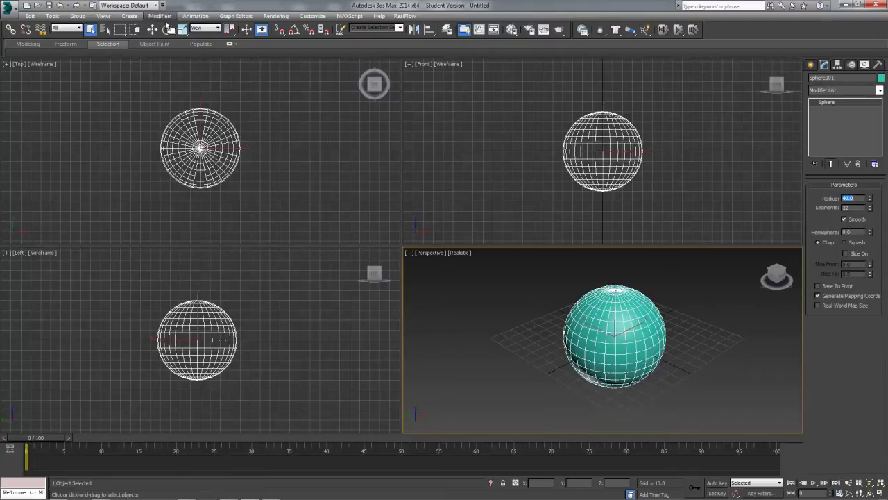
Step: Move the sphere up above the ground grid in the Front view, then orbit the perspective to a frontal angle
left_click(181, 29)
left_click(152, 30)
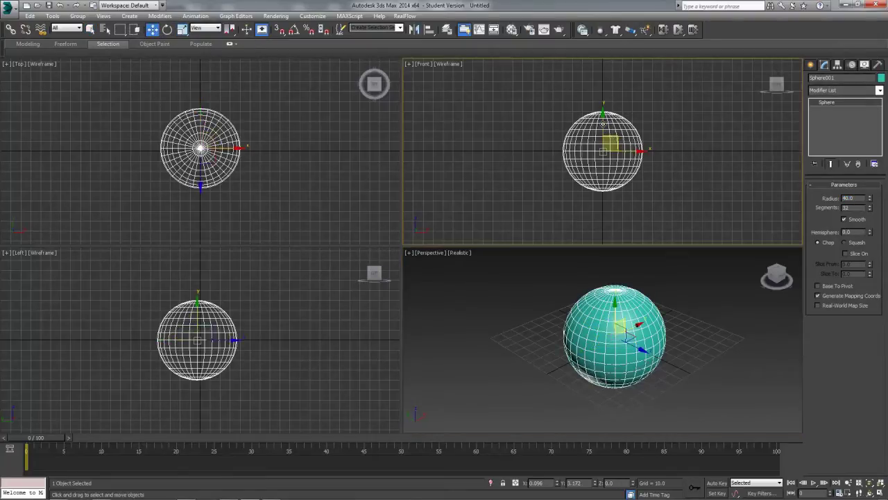
left_click_drag(611, 142, 604, 74)
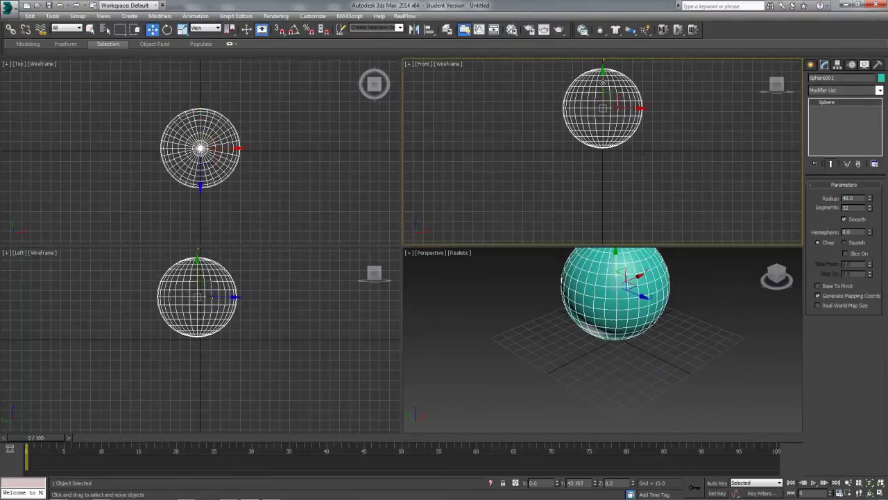
left_click(659, 325)
middle_click_drag(656, 359, 597, 329, "alt")
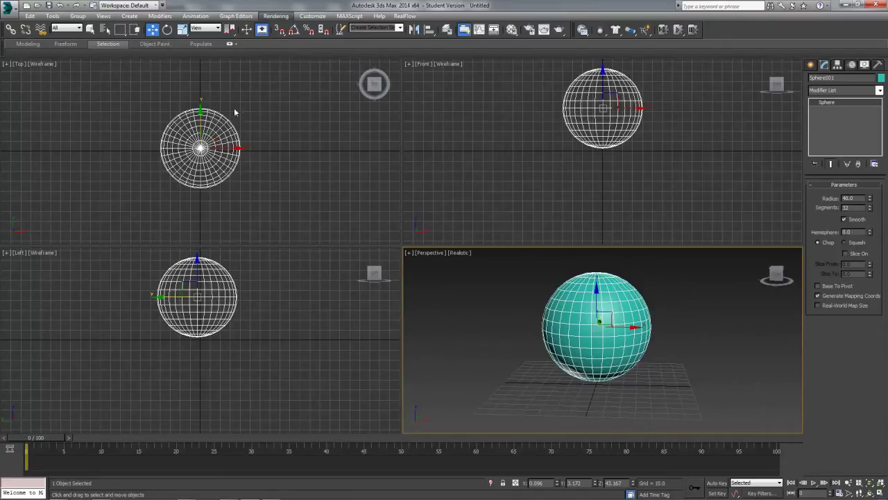
Step: Non-uniformly scale the sphere in the Top view into a wide, flat ellipsoid
left_click(182, 29)
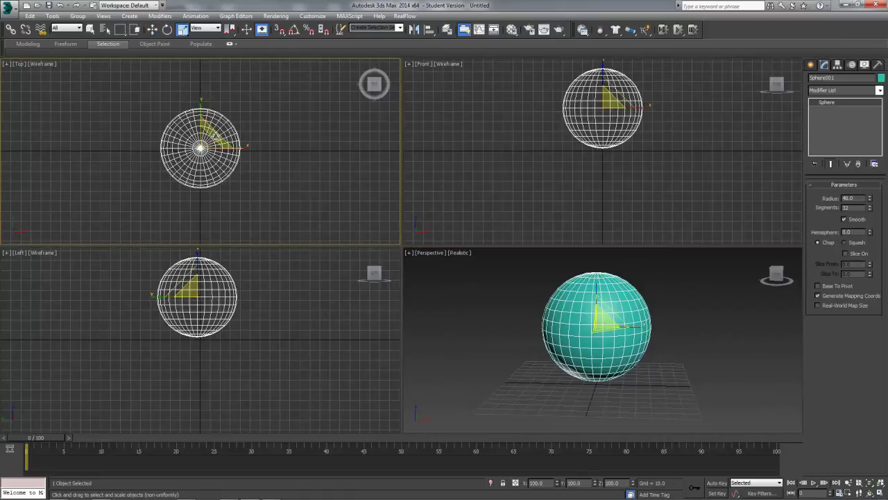
left_click_drag(206, 126, 261, 107)
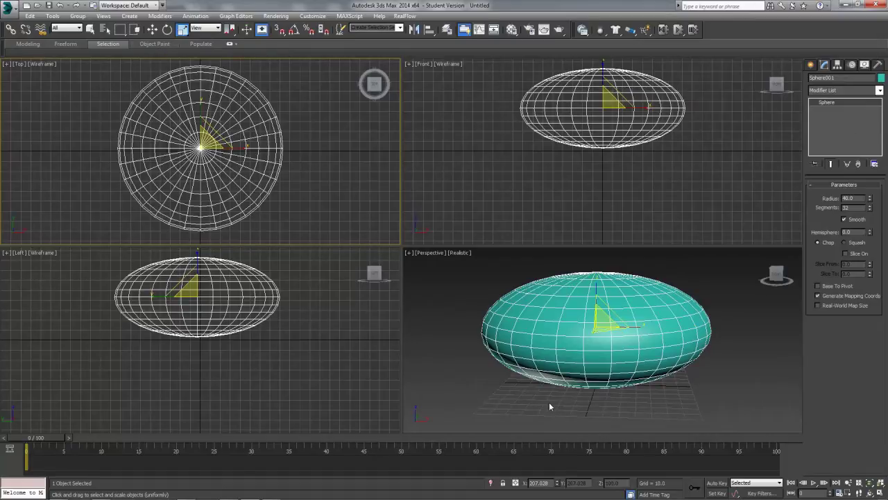
Step: Create a box with length, width and height of 30
middle_click_drag(549, 406, 550, 432)
left_click(811, 63)
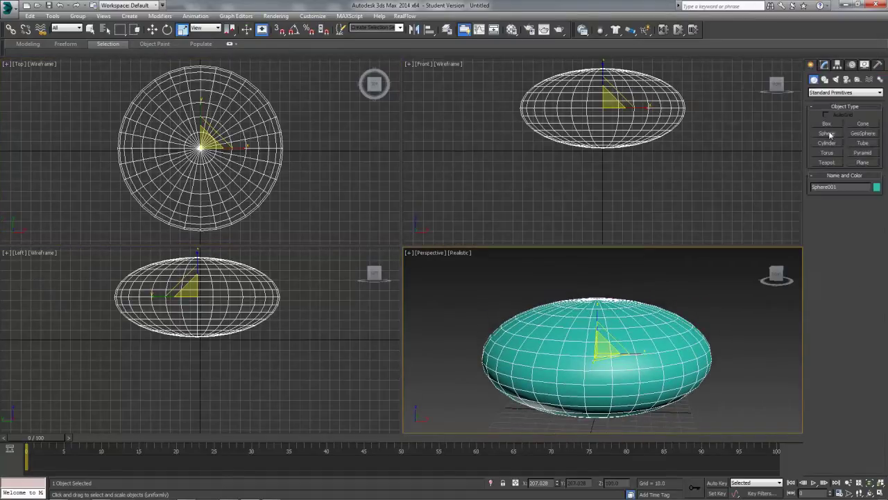
left_click(827, 133)
left_click(826, 124)
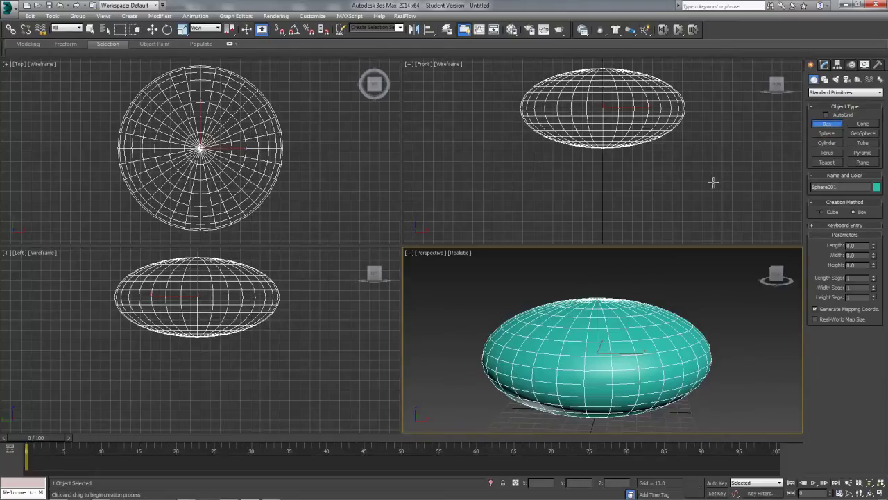
left_click_drag(186, 129, 235, 172)
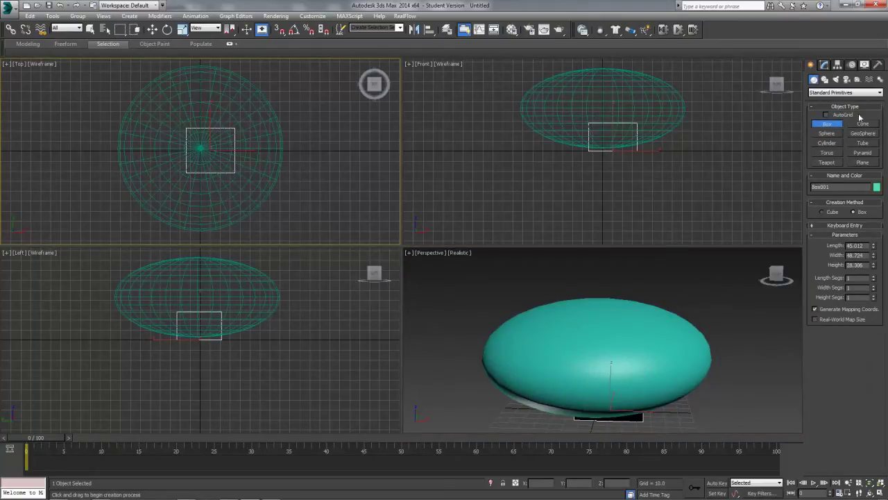
key("r")
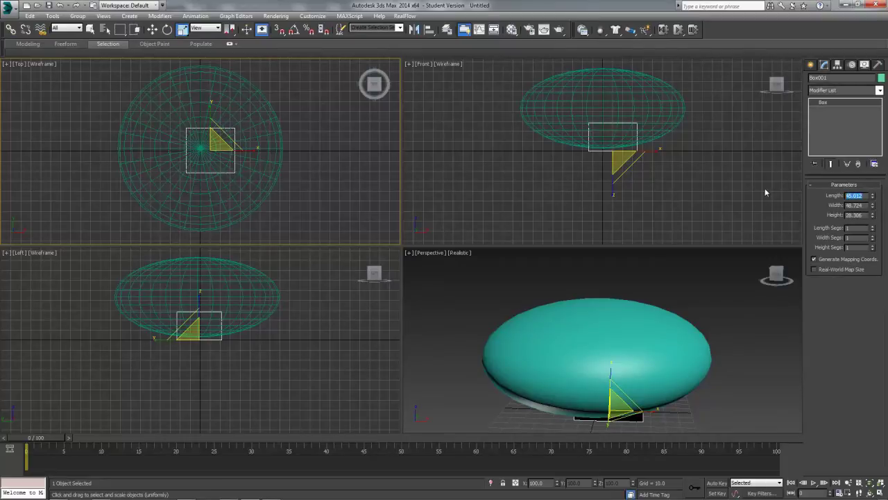
type("30")
key("Tab")
type("30")
key("Tab")
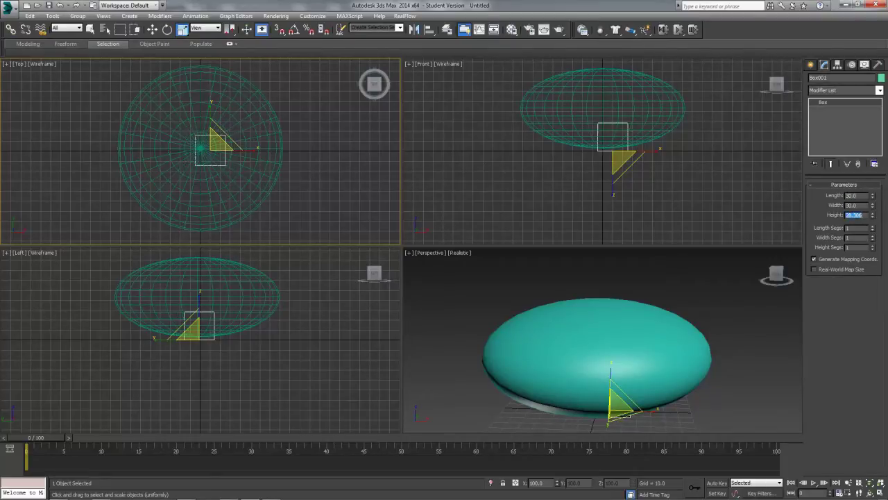
type("30")
key("Tab")
Step: Lift the box high above the ellipsoid and frame both in the Front view
left_click(152, 29)
left_click(615, 406)
left_click_drag(609, 380, 611, 290)
scroll(599, 340, "down", 2)
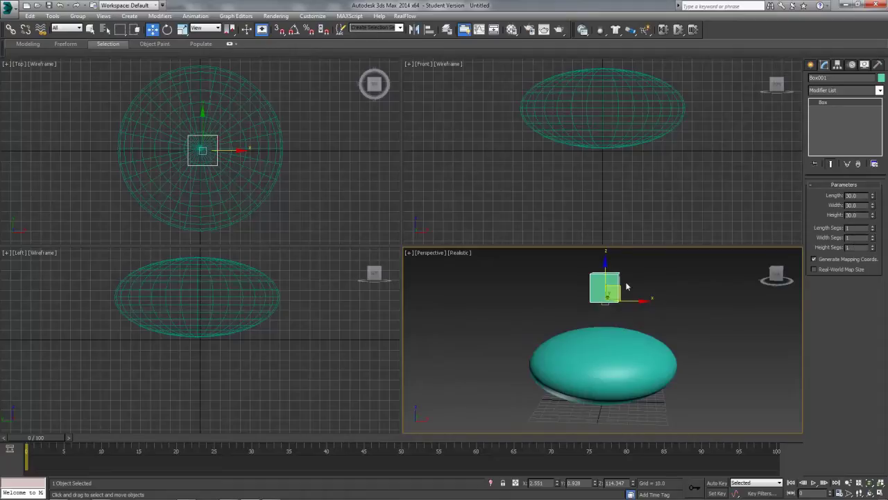
middle_click_drag(565, 195, 452, 252)
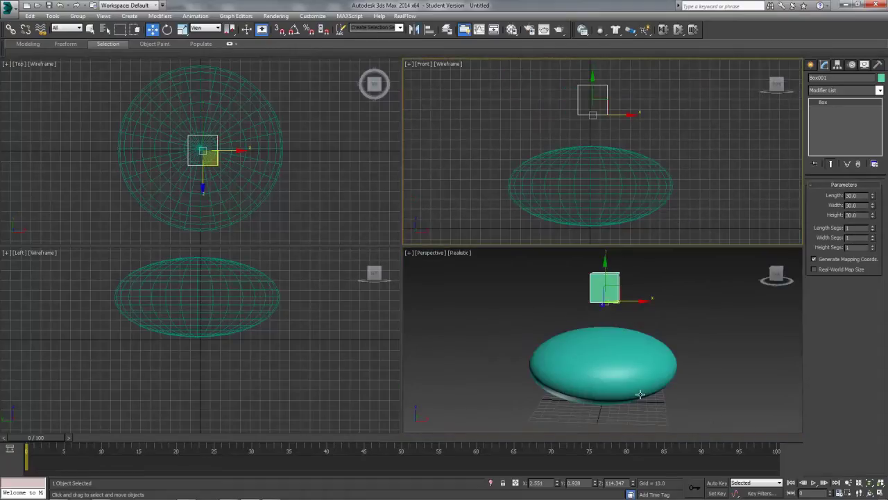
Step: Position the flattened sphere at Y 0 and height 43.0
left_click(565, 386)
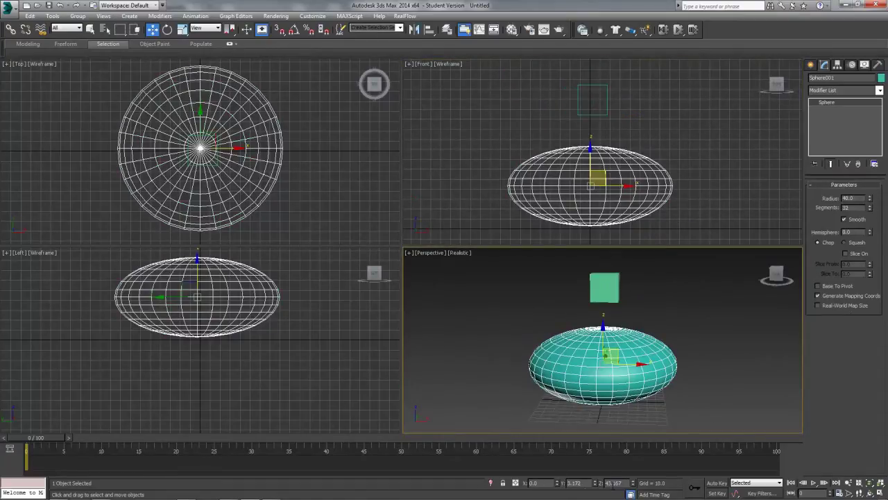
right_click(596, 484)
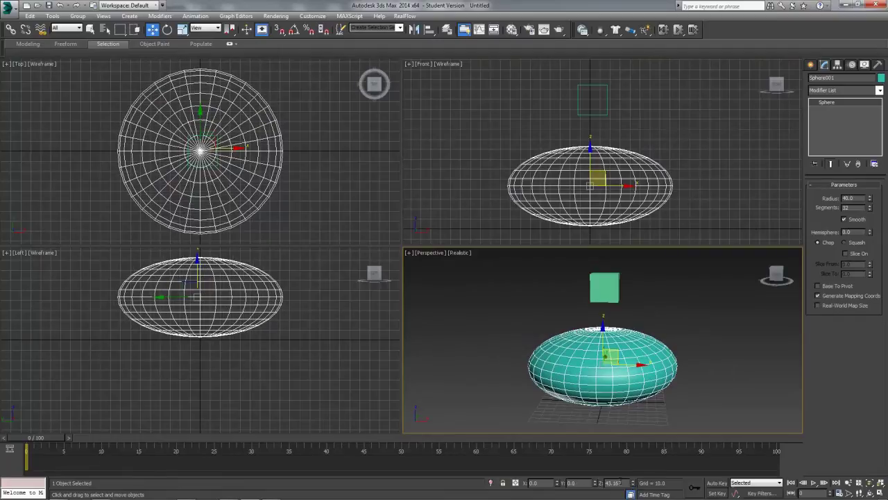
left_click_drag(626, 483, 617, 485)
type("0")
key("Return")
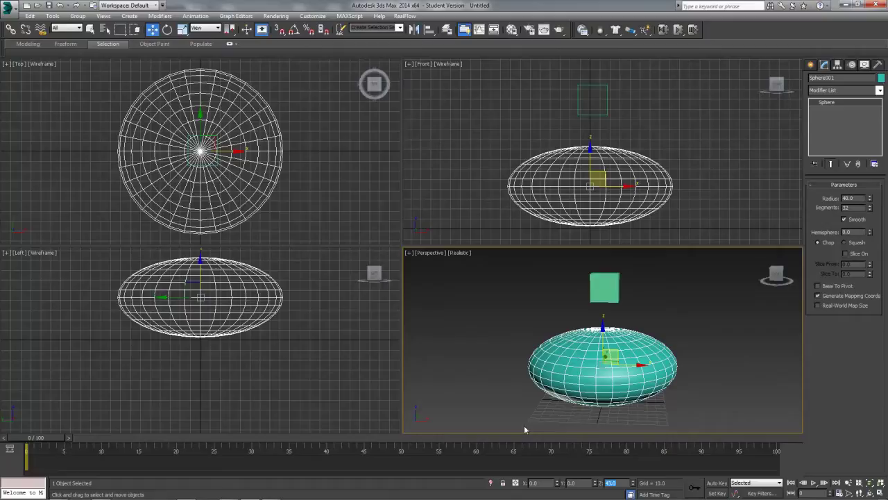
Step: Position the box at X 0, Y 0 and height 115
left_click(595, 113)
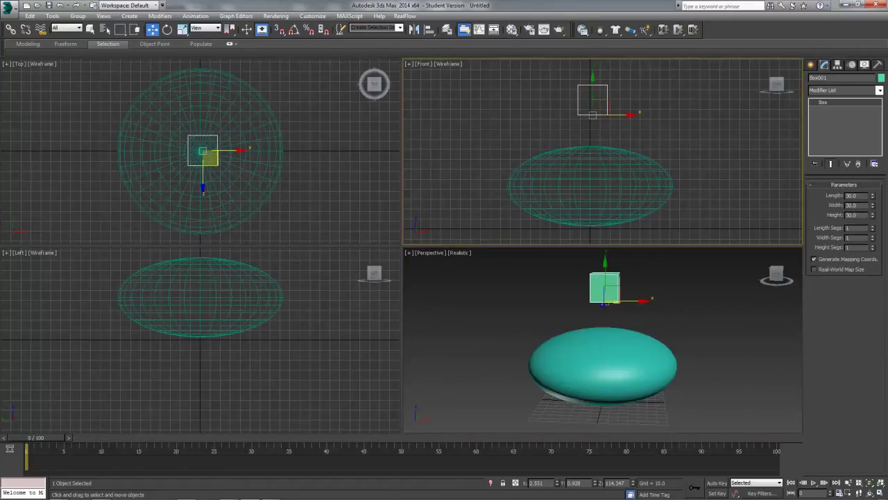
right_click(556, 482)
right_click(595, 482)
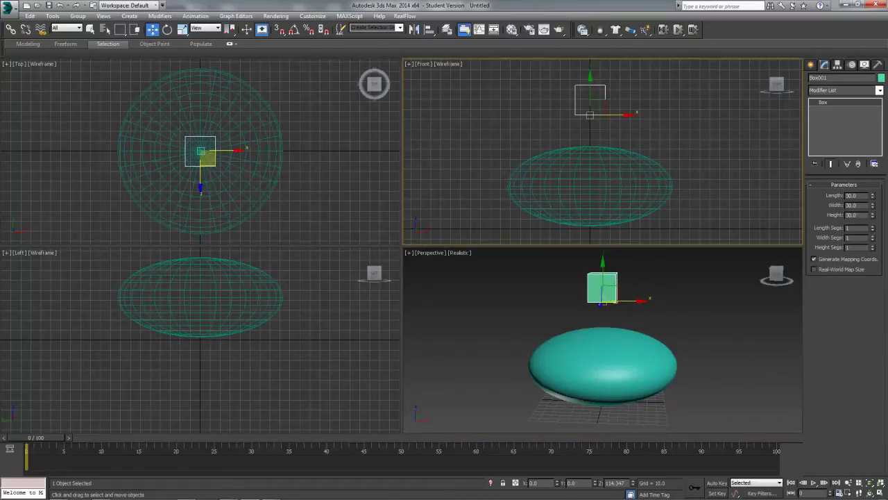
left_click(615, 482)
type("115")
key("Return")
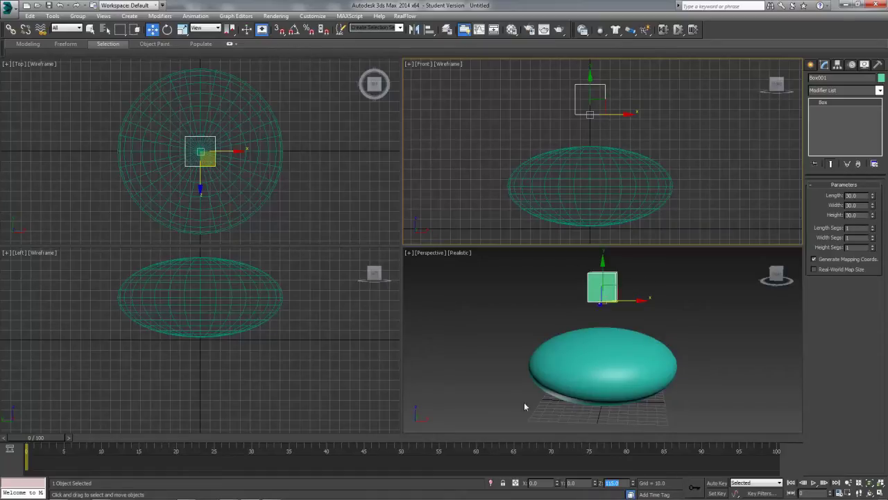
Step: Make Box001 a Dynamic MassFX rigid body from the MassFX toolbar flyout
left_click(574, 353)
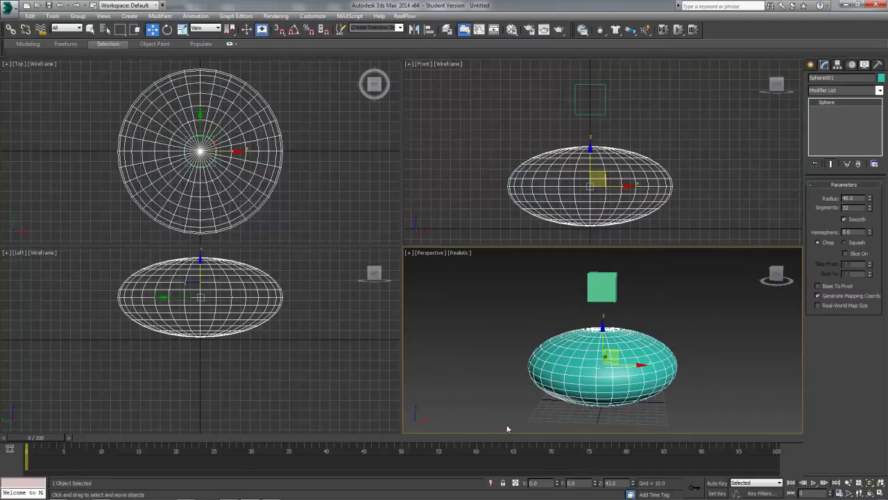
left_click(595, 113)
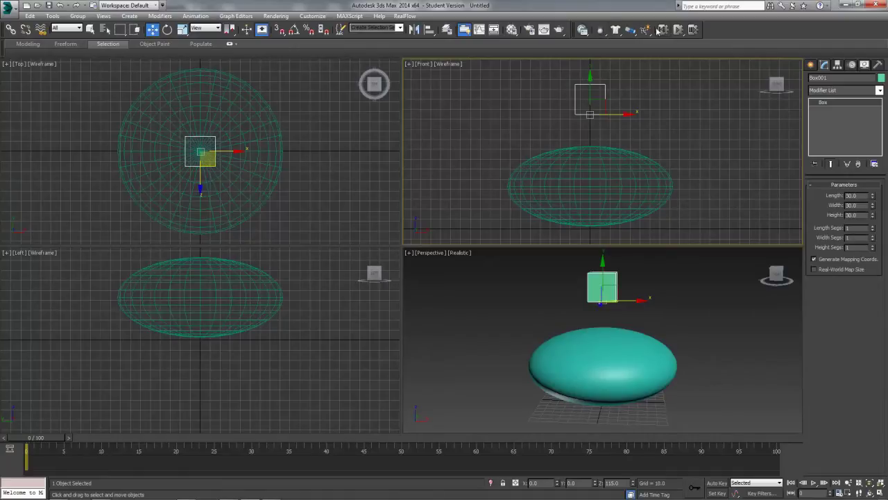
right_click(719, 35)
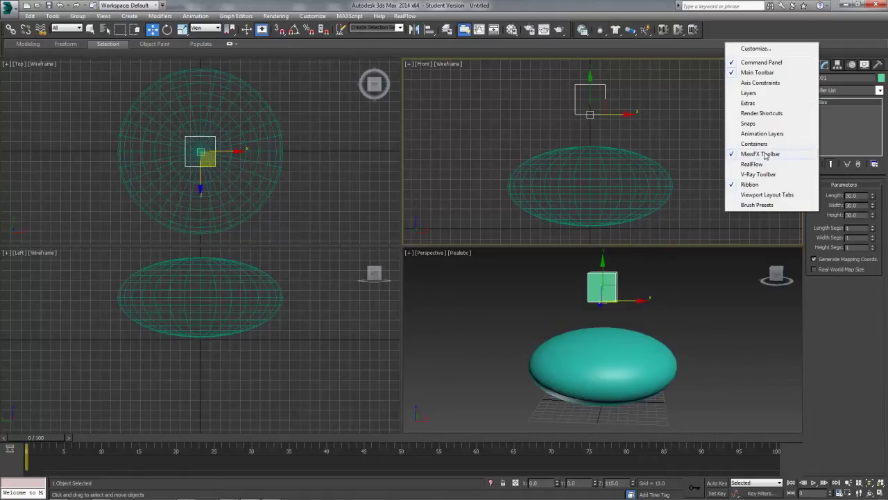
left_click(732, 35)
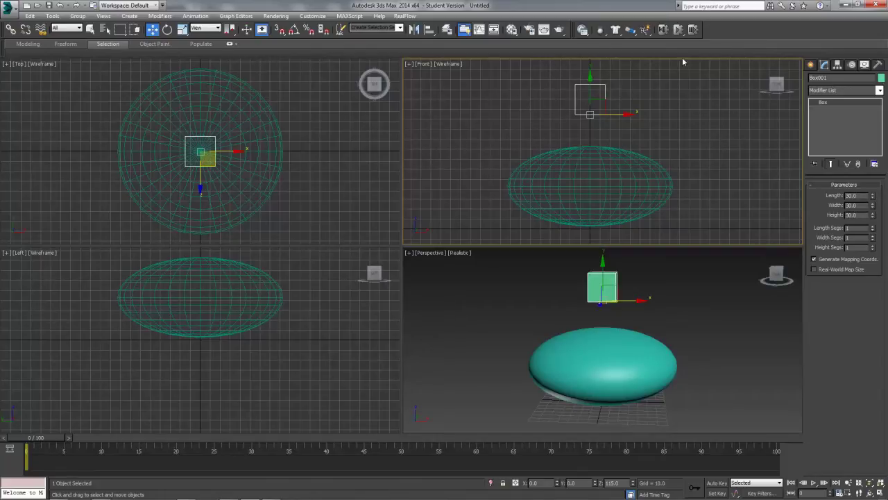
left_click_drag(601, 29, 672, 144)
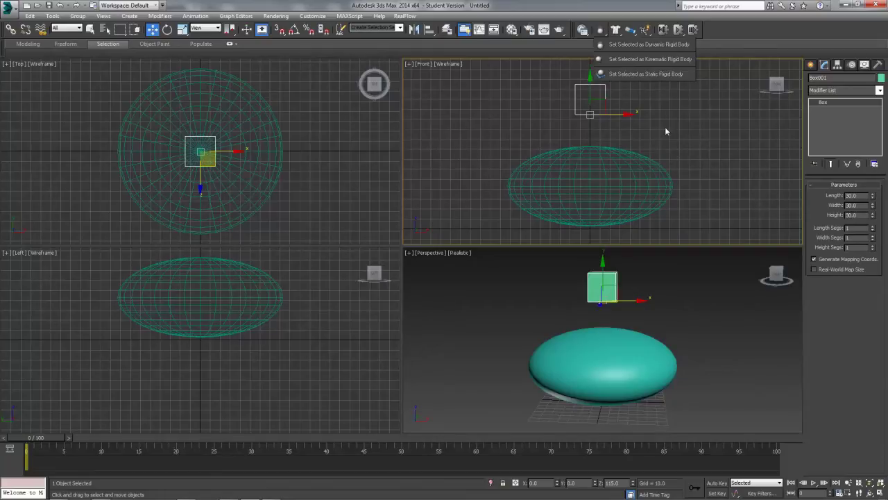
left_click_drag(664, 127, 656, 44)
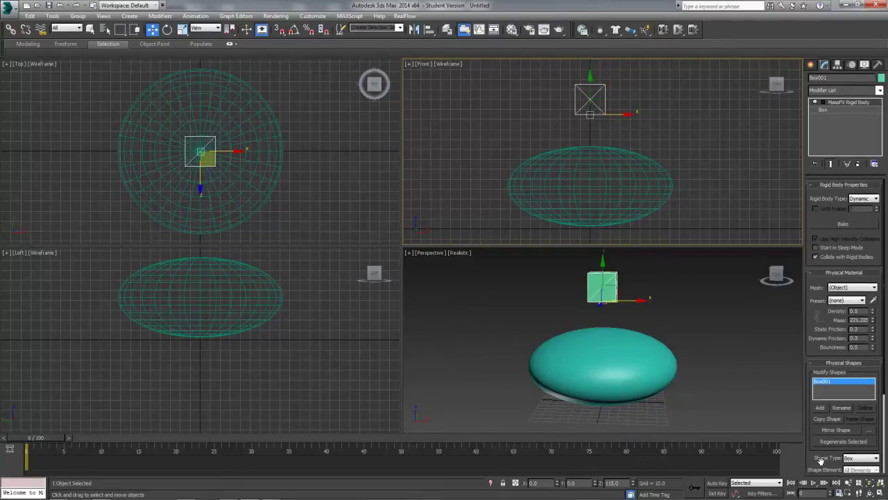
Step: Open MassFX Tools docked beside the viewports on its Multi-Object Editor tab
left_click(583, 30)
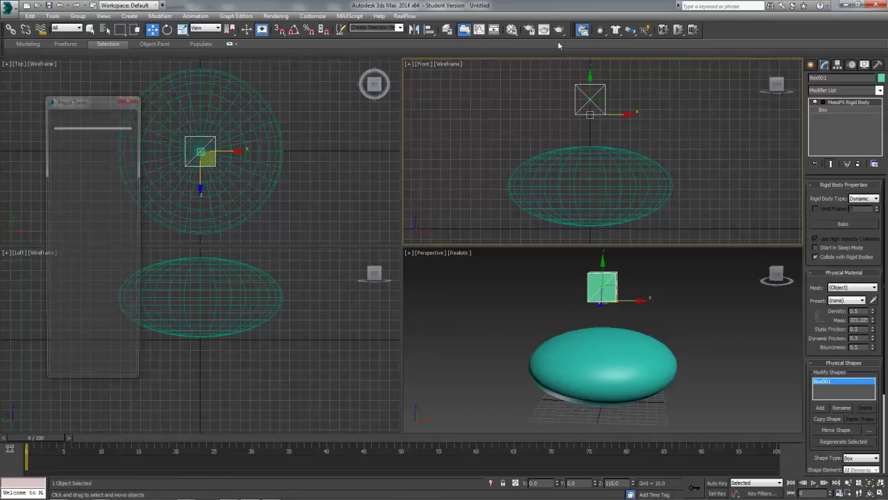
left_click_drag(108, 98, 191, 92)
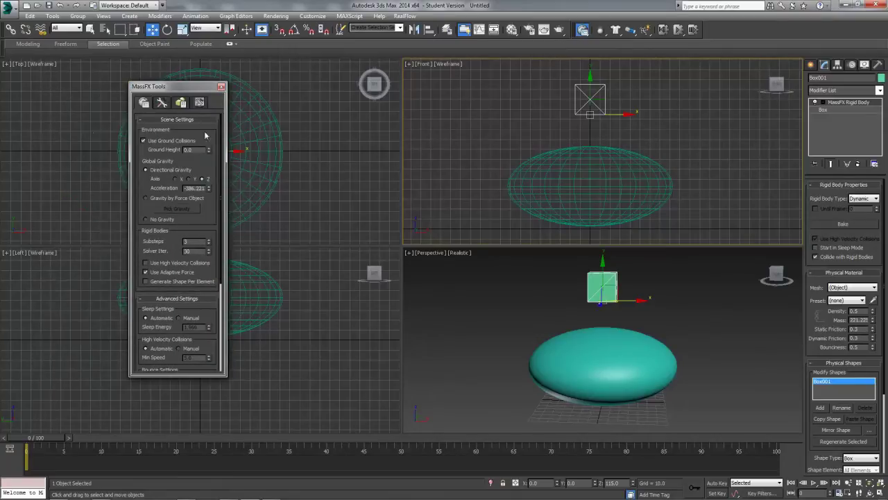
left_click(182, 103)
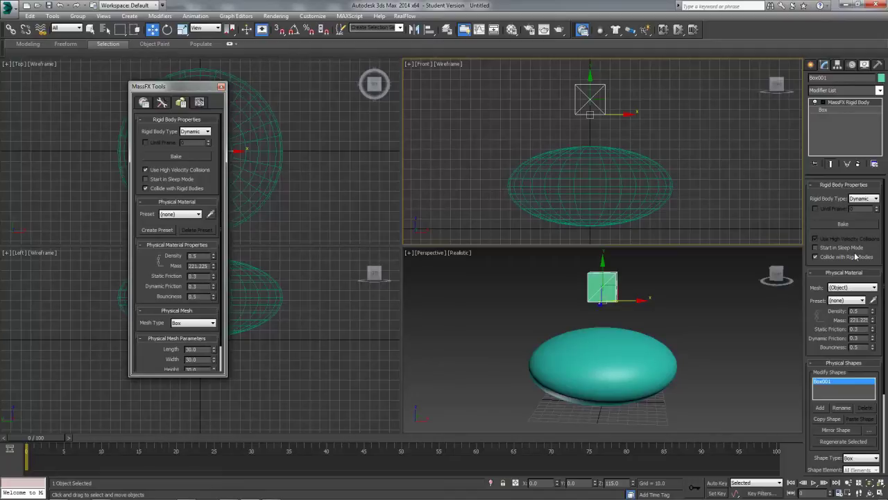
left_click(824, 326)
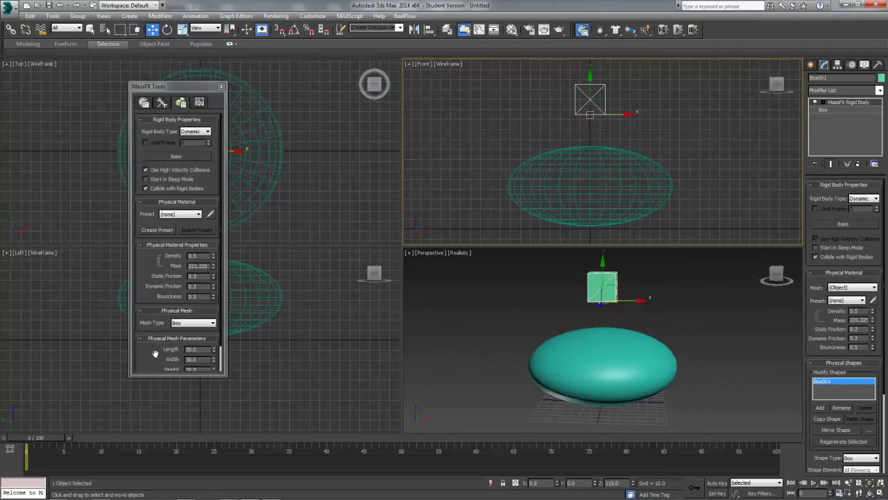
left_click_drag(153, 340, 148, 312)
scroll(147, 308, "up", 2)
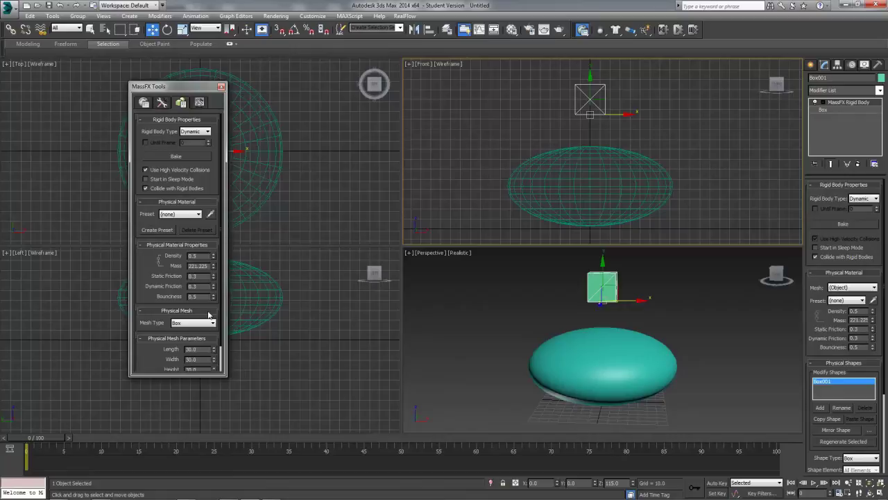
Step: Set the box's rigid-body Density to 5.0, raising its mass to about 2212.25
double_click(194, 255)
type("1")
key("Return")
type("5")
key("Return")
Step: Turn Sphere001 into a Dynamic mCloth object from the MassFX toolbar
left_click(646, 408)
left_click(613, 356)
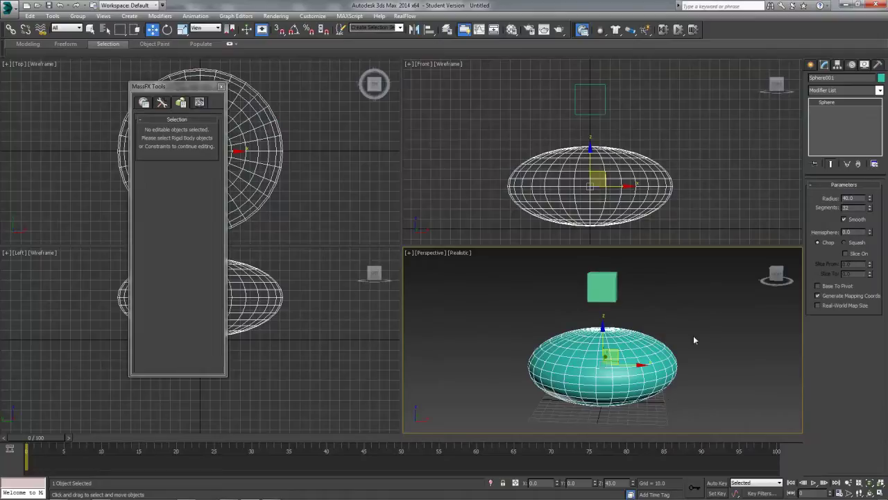
left_click(615, 31)
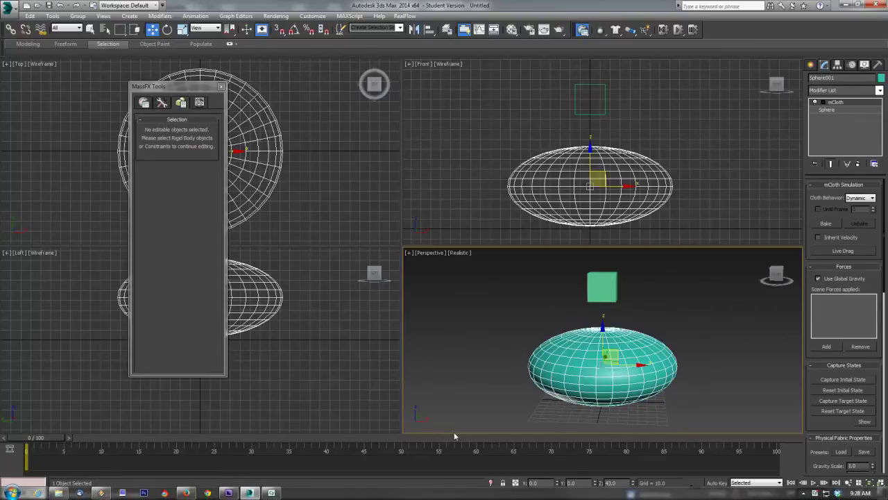
left_click(597, 286)
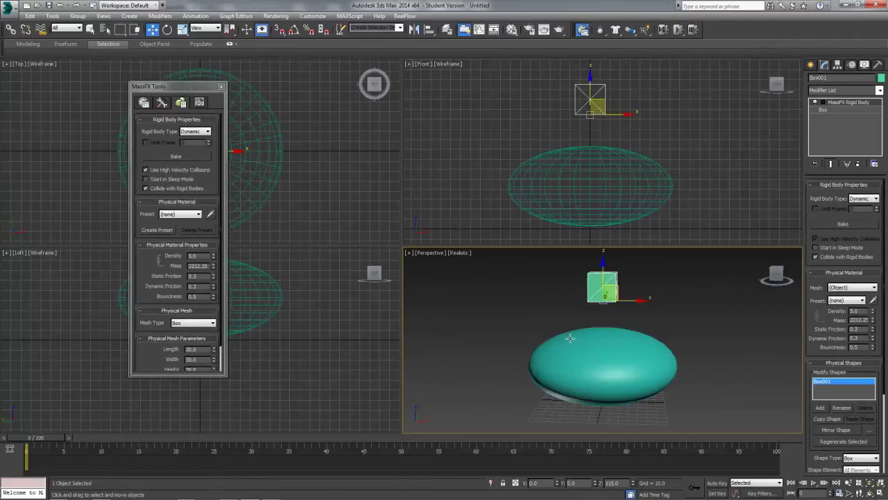
left_click(590, 358)
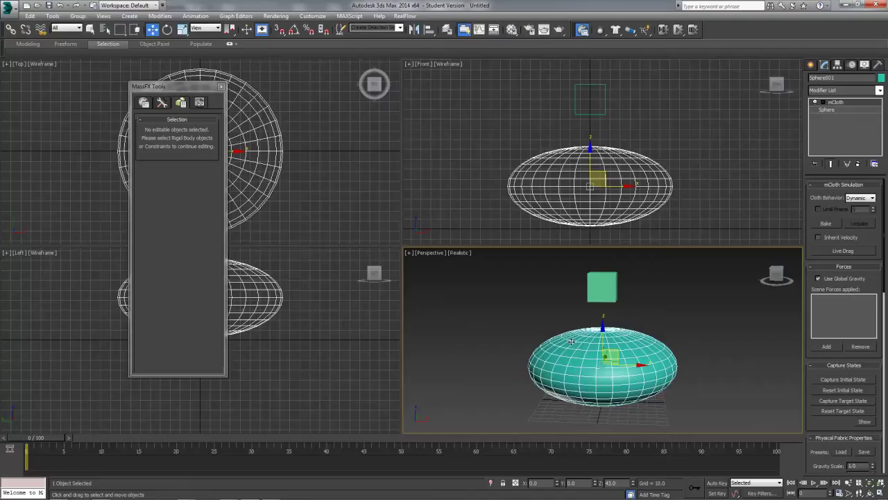
left_click(609, 290)
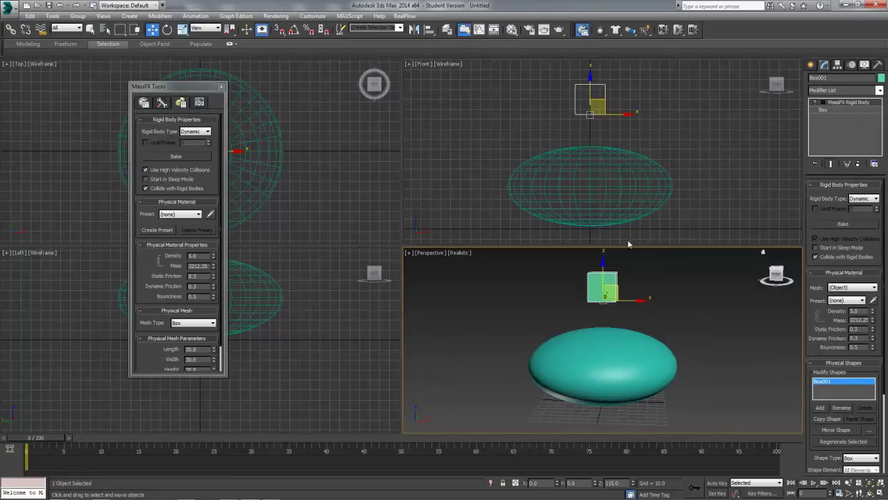
Step: Run a test cloth simulation on the sphere, then reset it to its starting ellipsoid
left_click(635, 378)
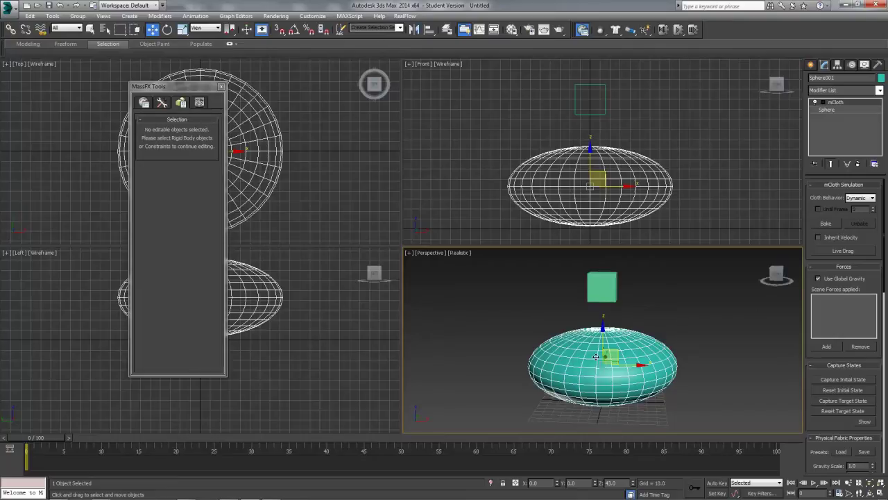
left_click(162, 102)
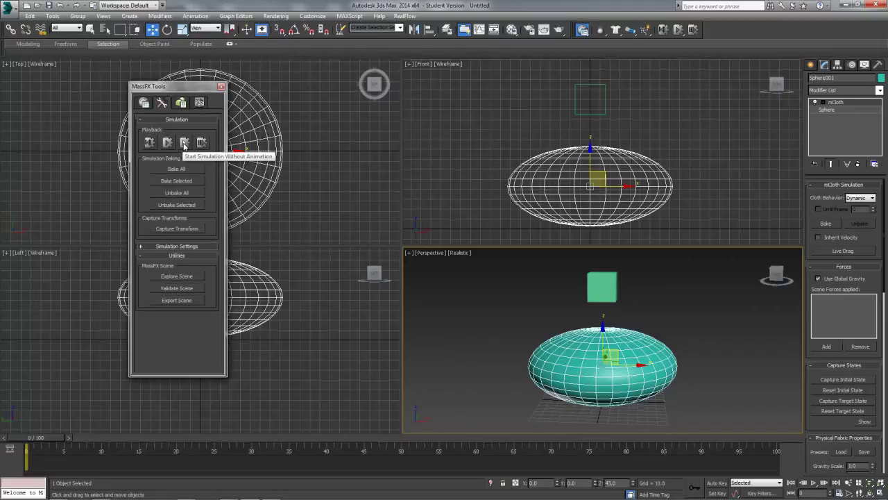
left_click(184, 143)
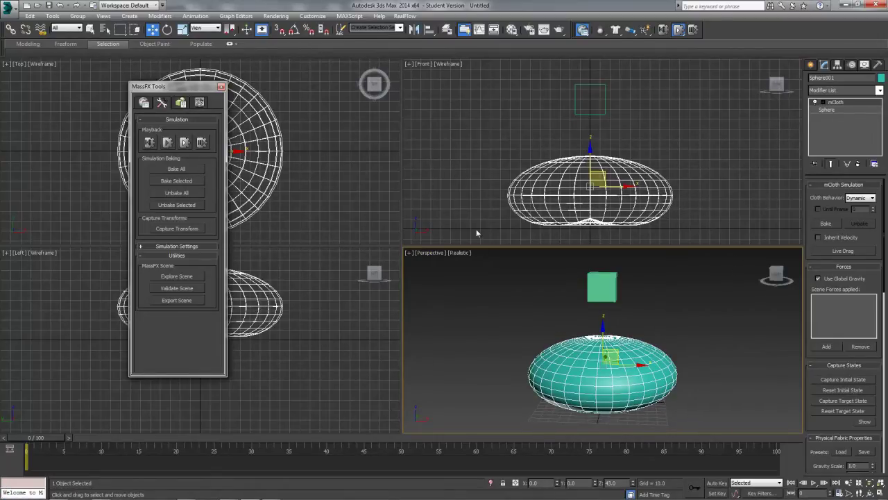
left_click(66, 432)
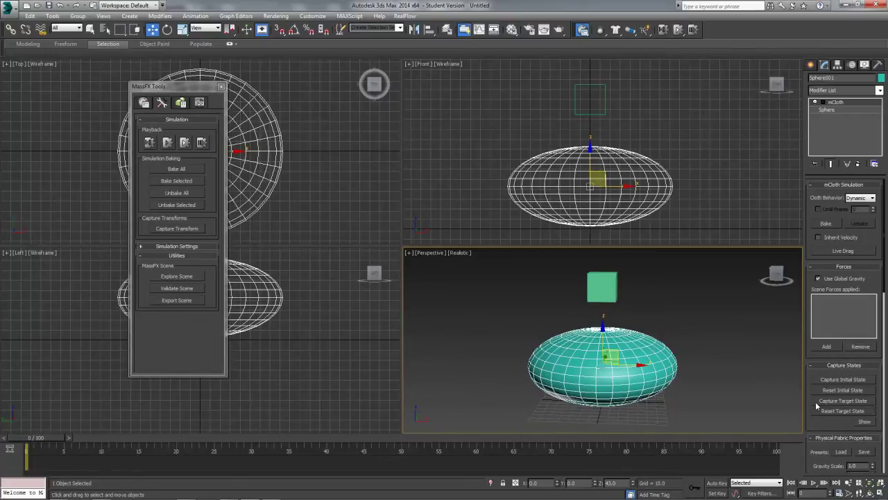
Step: Load the Cotton fabric preset onto the mCloth and start the simulation
left_click_drag(824, 429, 830, 262)
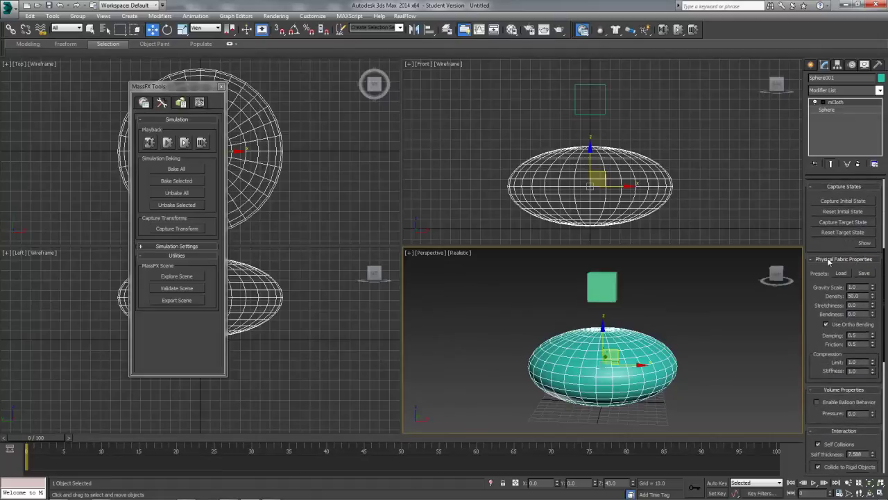
left_click(841, 273)
left_click_drag(28, 4, 337, 72)
left_click(338, 101)
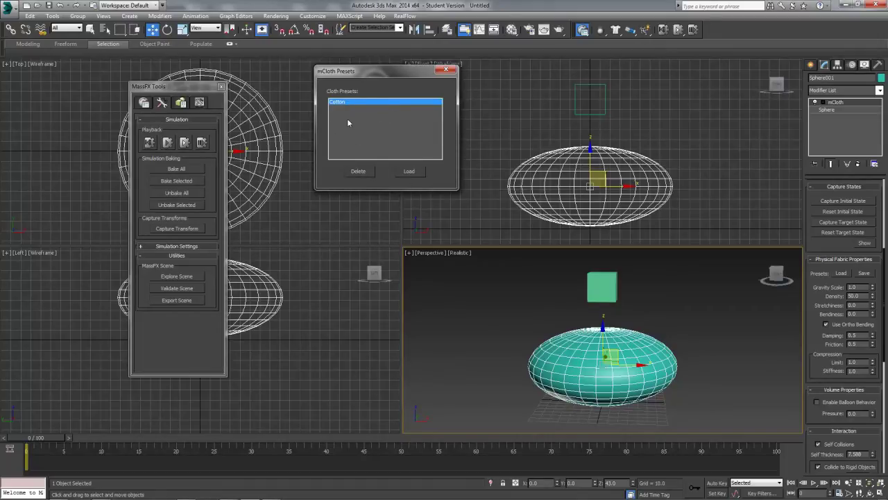
left_click(408, 171)
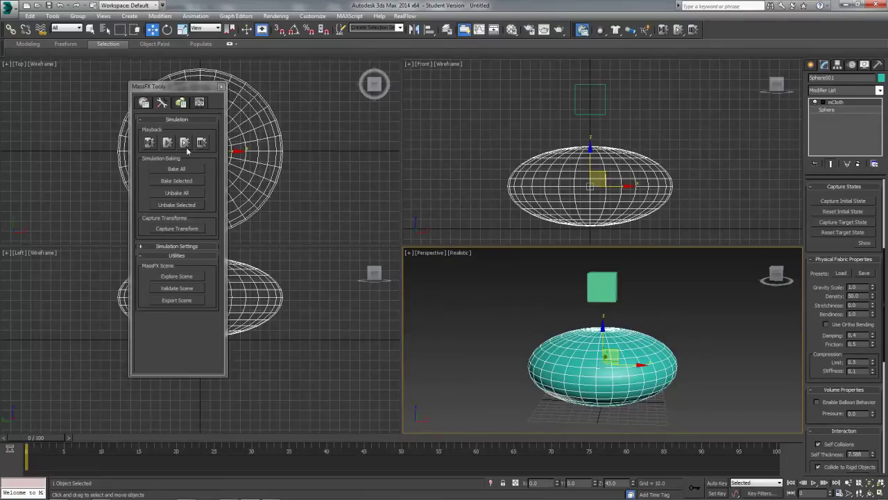
left_click(186, 143)
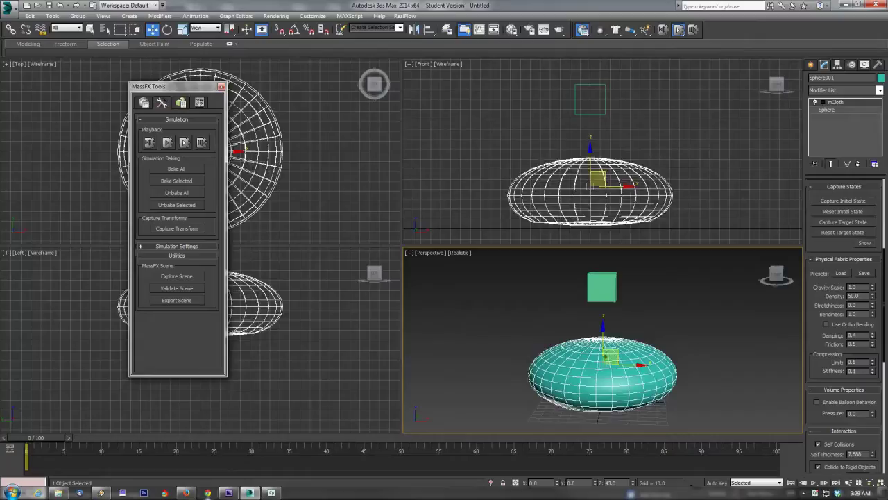
Step: Let the Cotton cloth collapse into a flat dish, then reset it to the ellipsoid
mouse_move(228, 491)
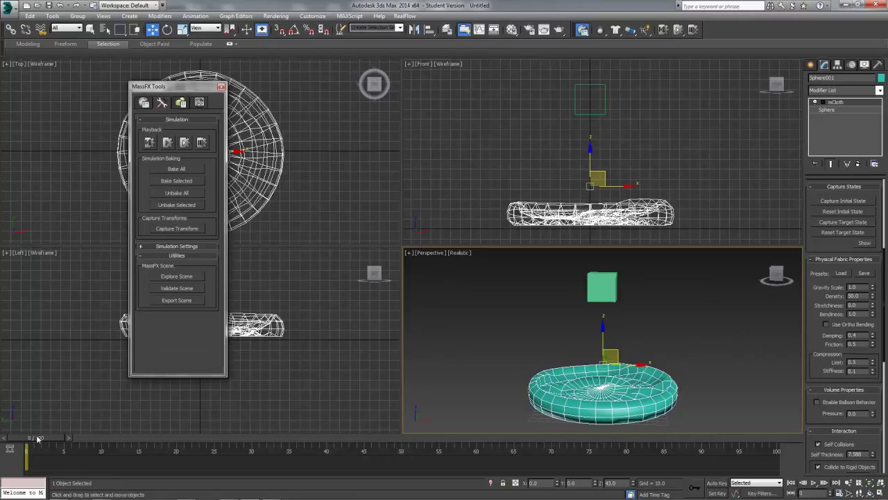
left_click(842, 211)
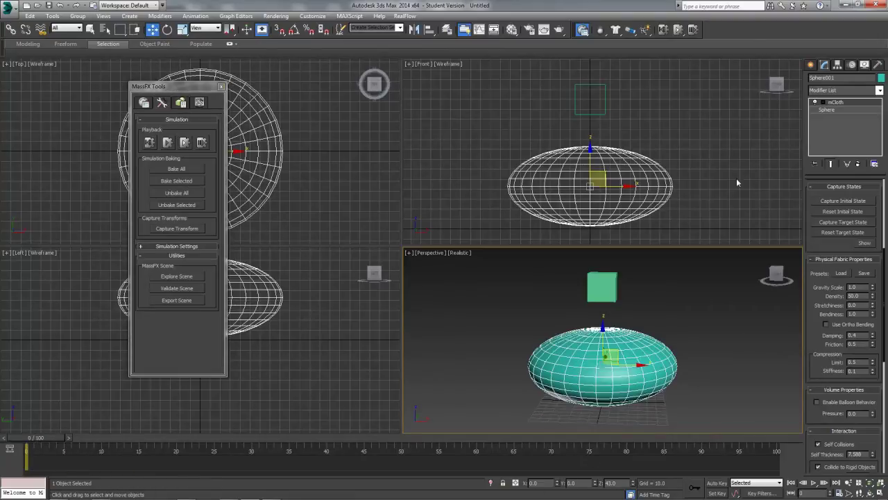
Step: Enable Balloon Behavior on the cloth and run a test simulation at Pressure 1.0
left_click(817, 403)
left_click(186, 142)
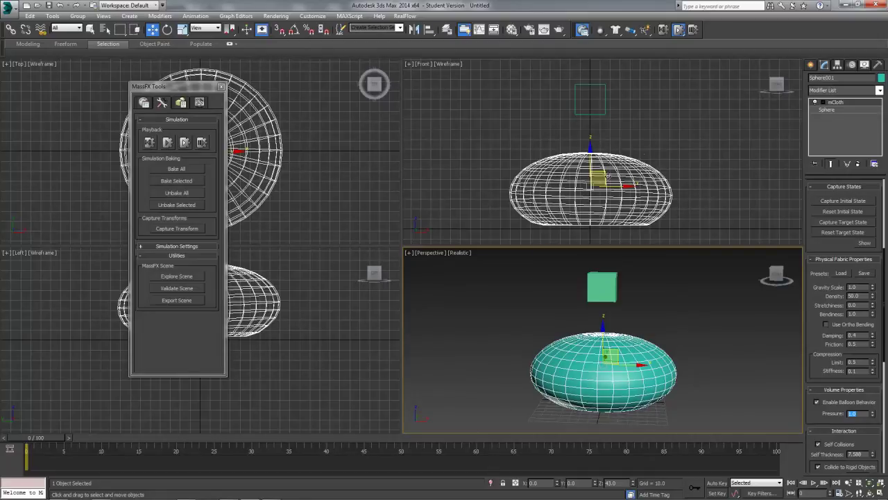
left_click(173, 197)
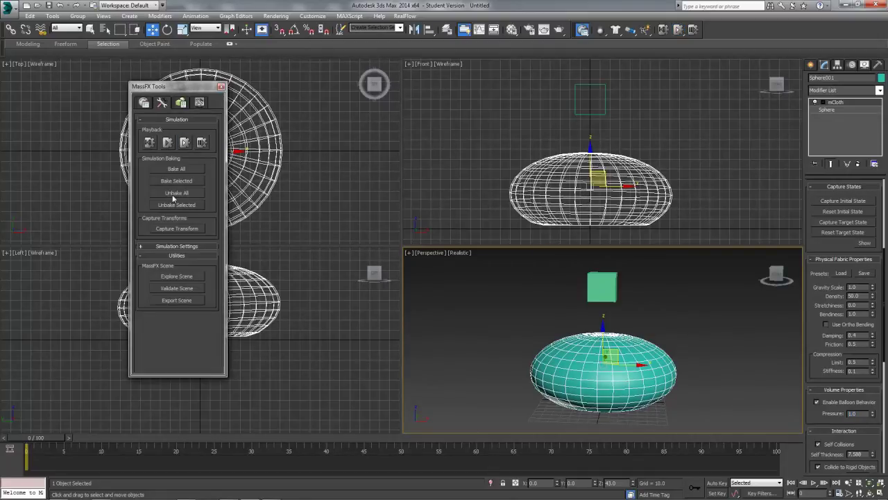
Step: Reset the cloth, set Pressure to 0.65, and rerun the simulation
left_click(53, 439)
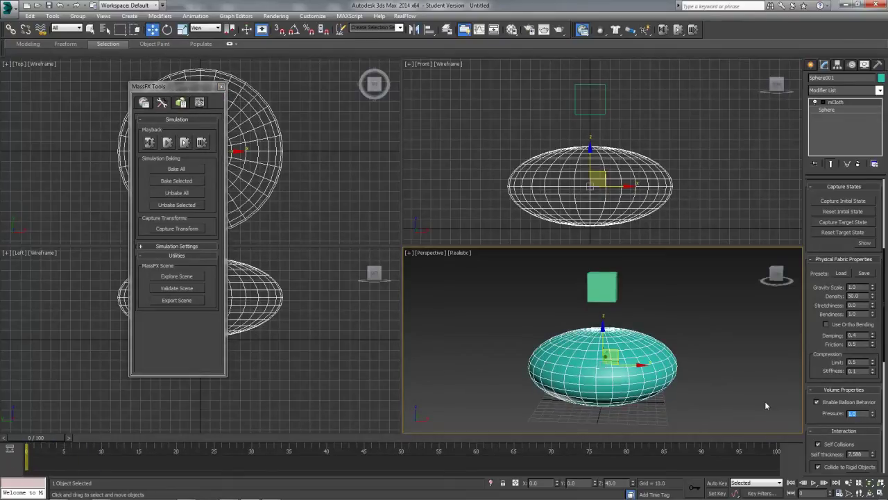
key("BackSpace")
left_click(185, 143)
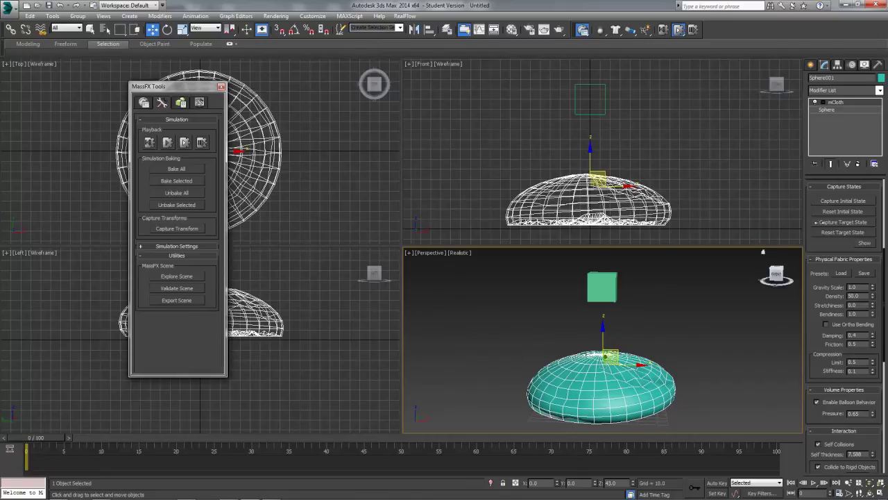
Step: Capture the current dome shape as mCloth's initial state and scrub the timeline to check it
left_click_drag(821, 206, 824, 339)
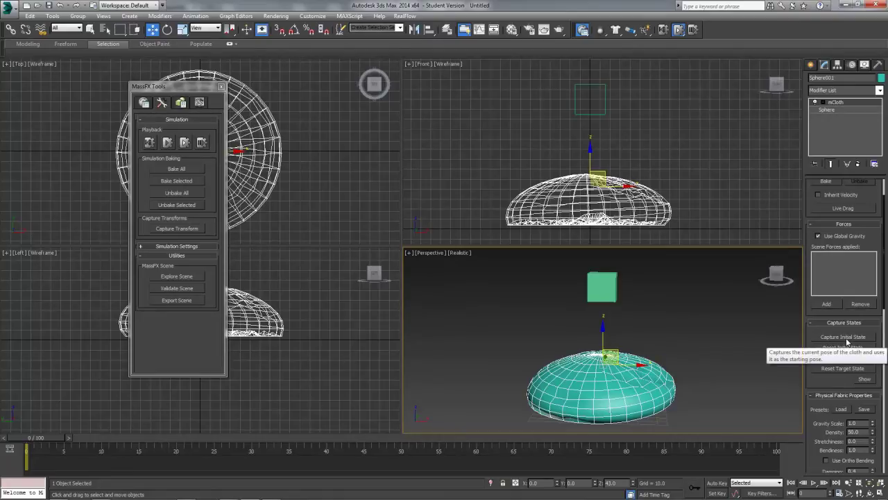
left_click(845, 337)
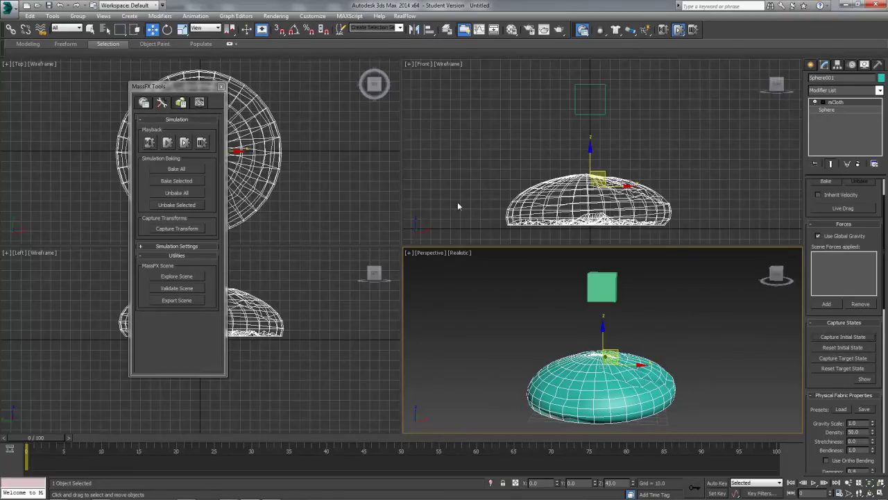
left_click(177, 144)
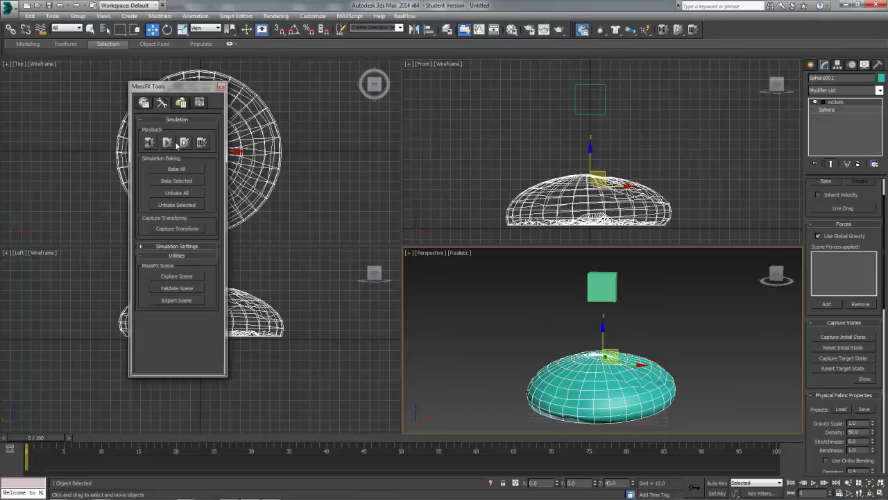
left_click_drag(61, 446, 2, 442)
Step: Deselect everything and reselect the cloth sphere
key("w")
left_click(699, 356)
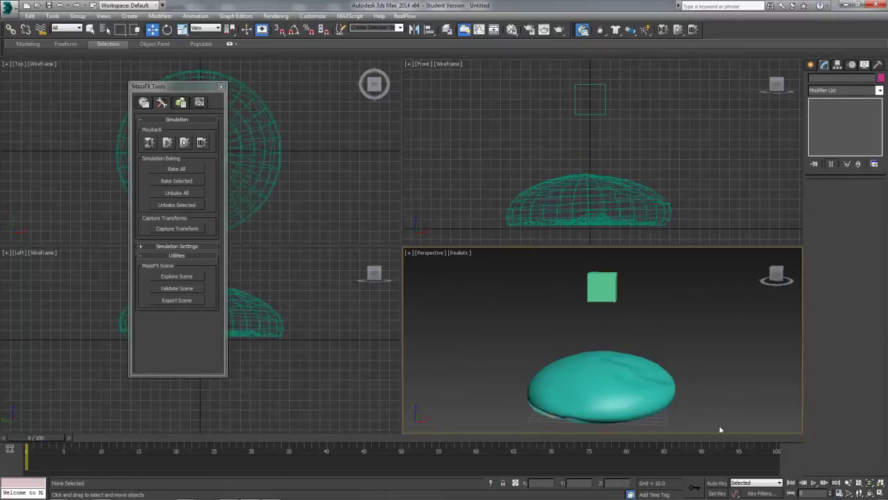
left_click(635, 406)
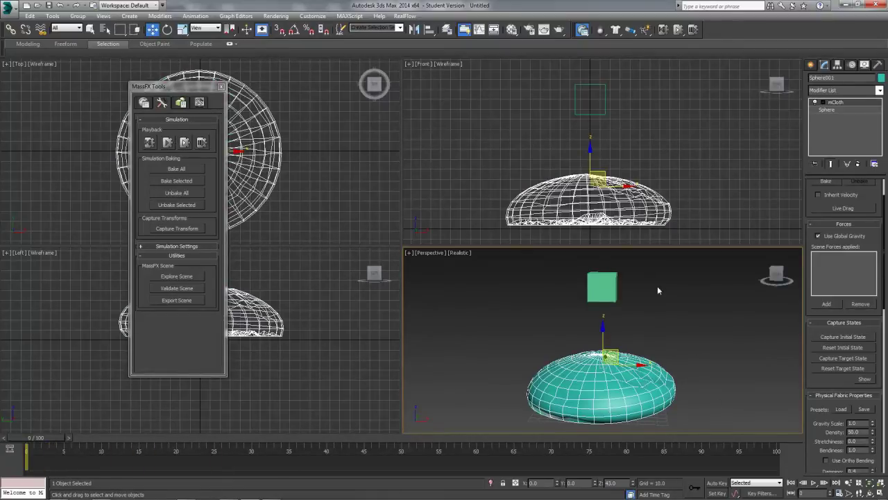
Step: Add a MeshSmooth modifier above mCloth to preview the smoothed cloth
left_click(860, 91)
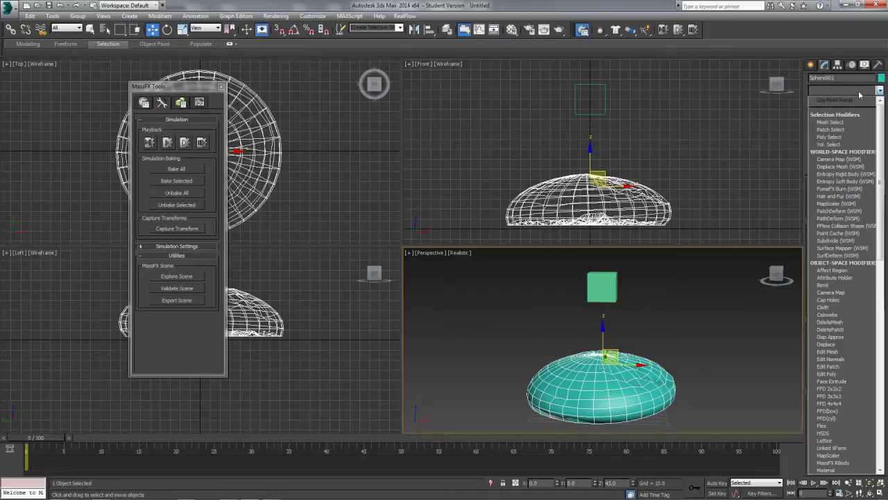
key("m")
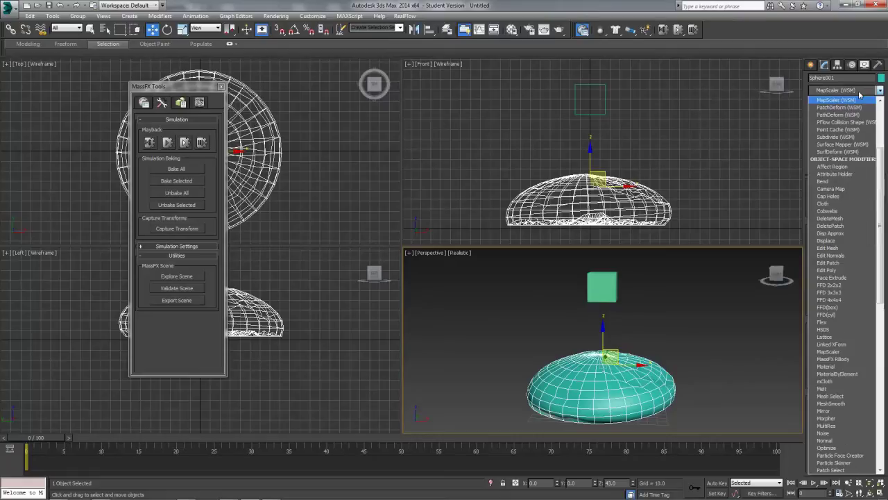
type("eshsm")
key("Return")
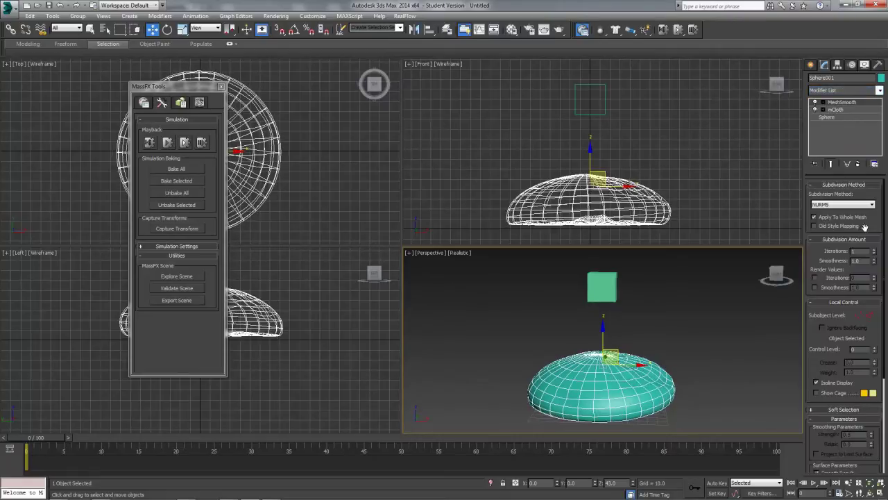
left_click(768, 388)
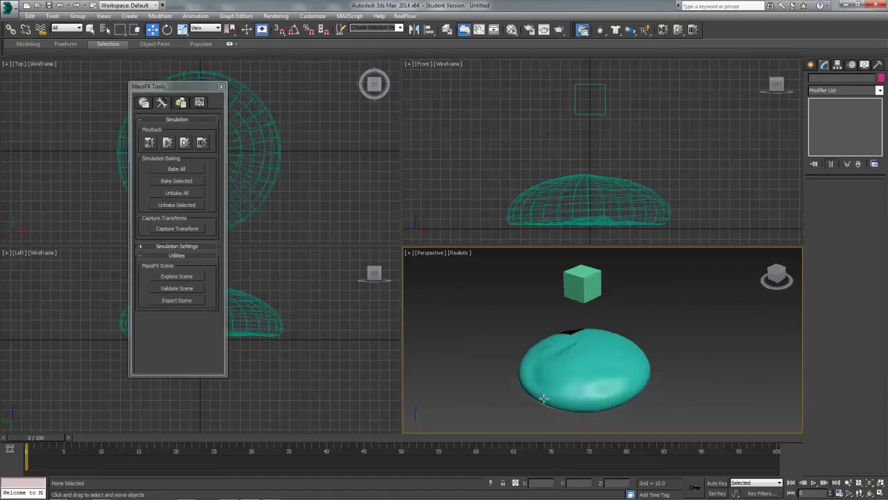
middle_click_drag(676, 360, 662, 381, "alt")
Step: Delete the MeshSmooth modifier from Sphere001 and reframe the Perspective view
left_click(662, 381)
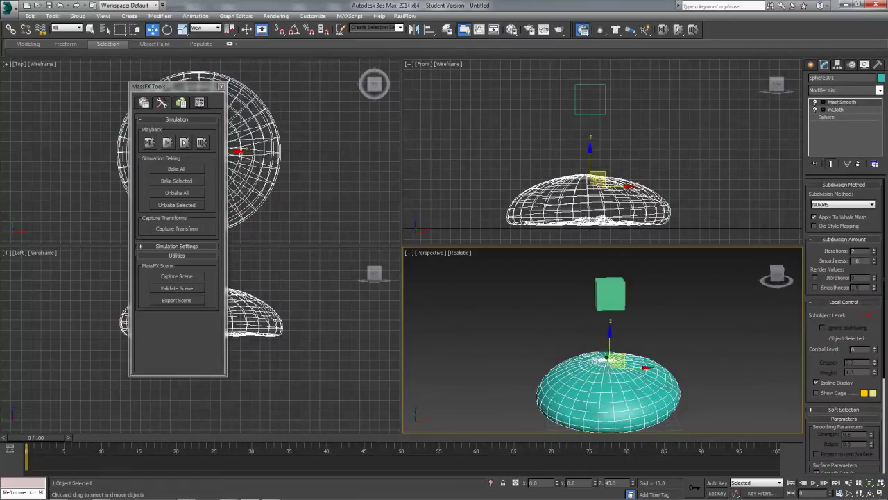
left_click(858, 163)
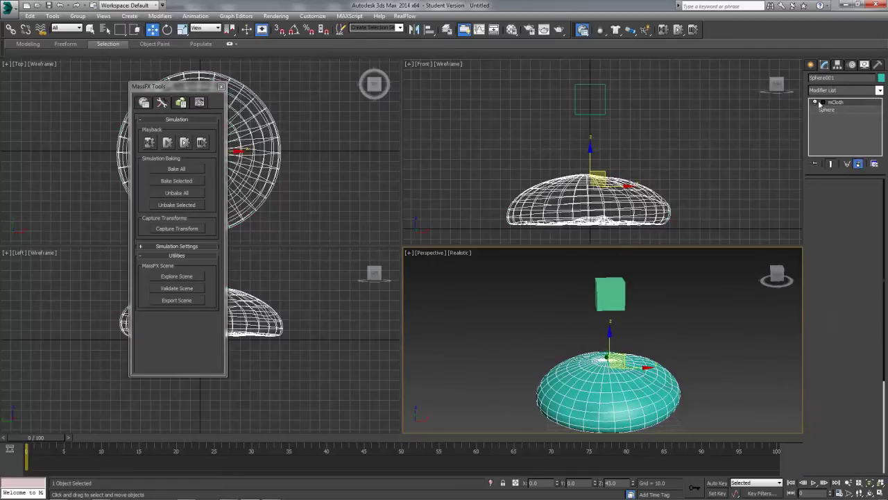
middle_click_drag(667, 337, 663, 313)
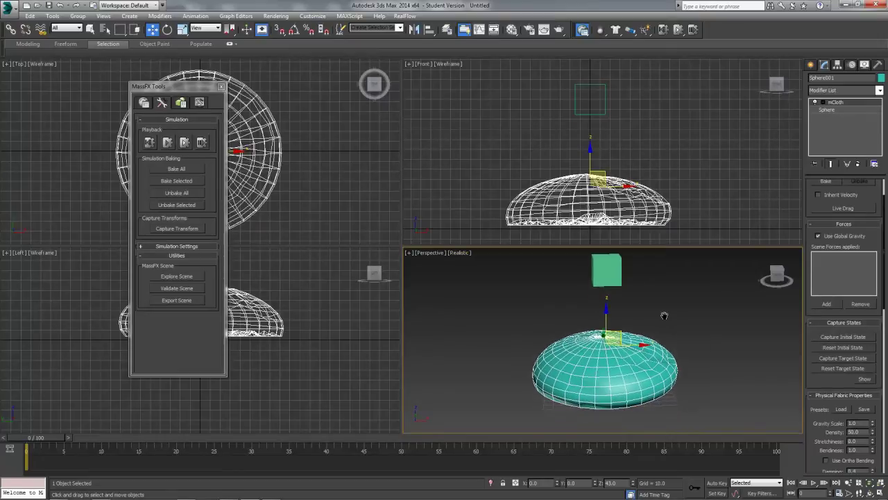
middle_click_drag(539, 349, 538, 363)
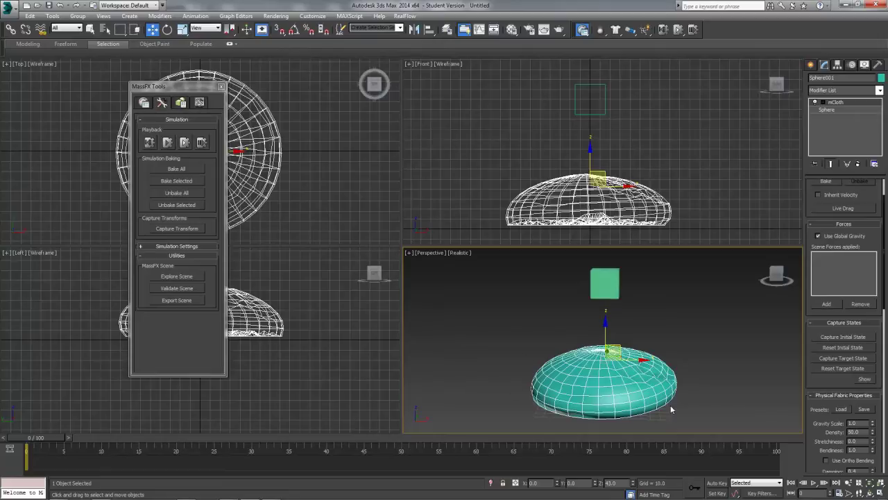
Step: Drop Box001 onto the balloon in a MassFX test run, inspect the dent, then reset
left_click(608, 283)
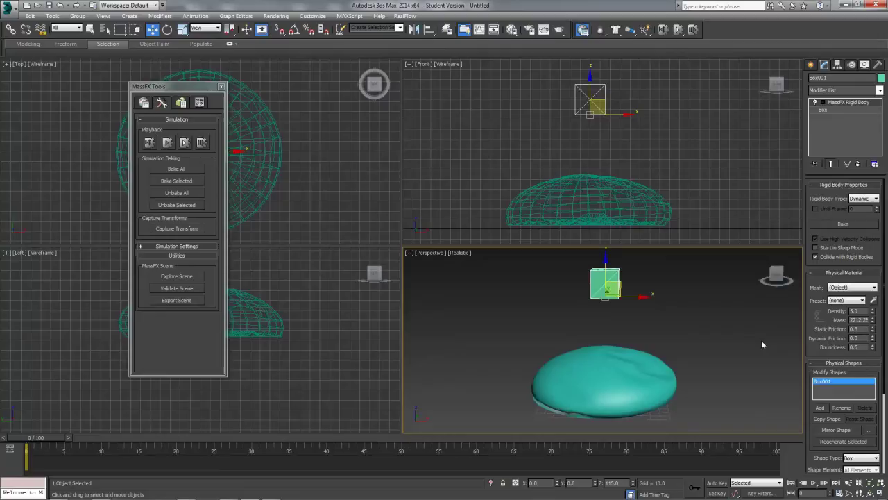
left_click(168, 142)
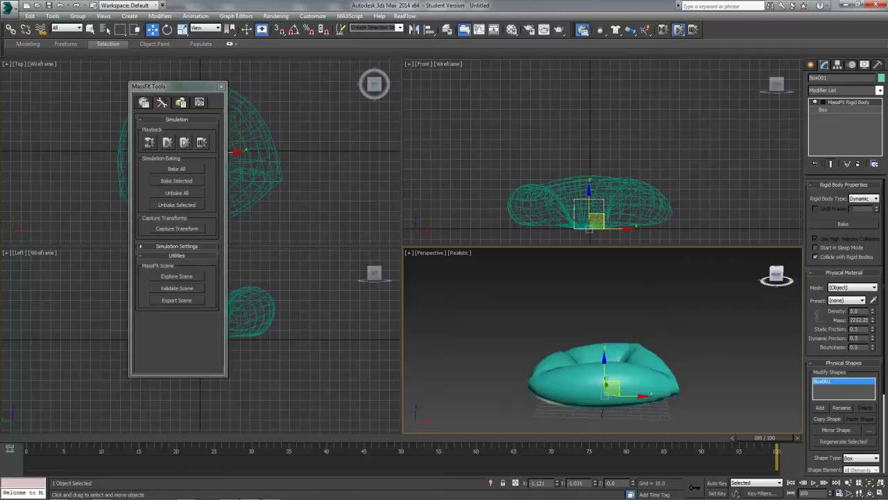
middle_click_drag(602, 412, 700, 354, "alt")
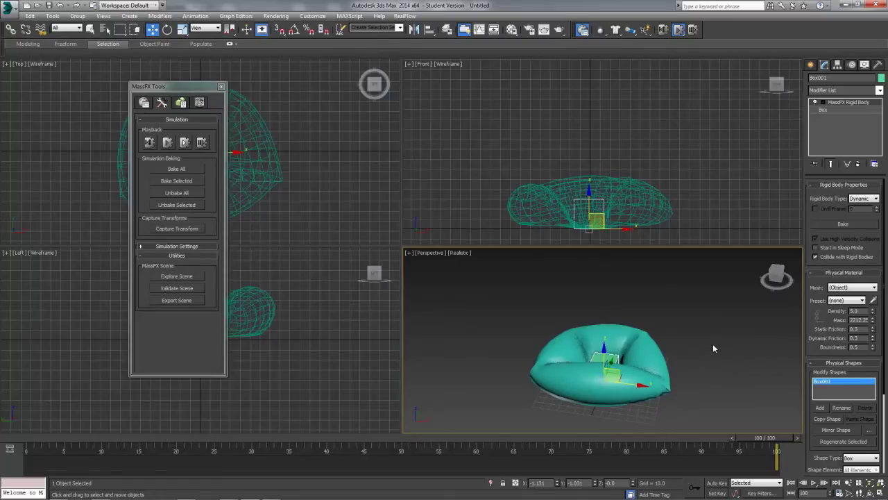
left_click(169, 144)
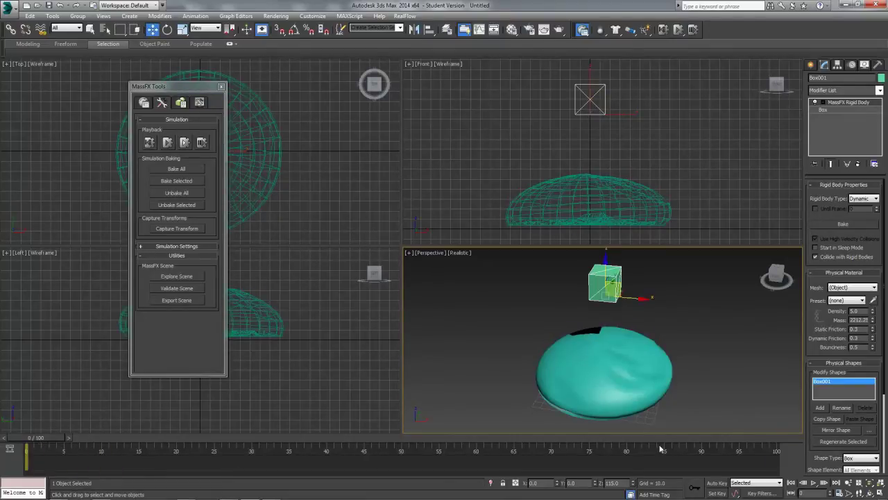
Step: Set the balloon's mCloth Density to 500
left_click(608, 379)
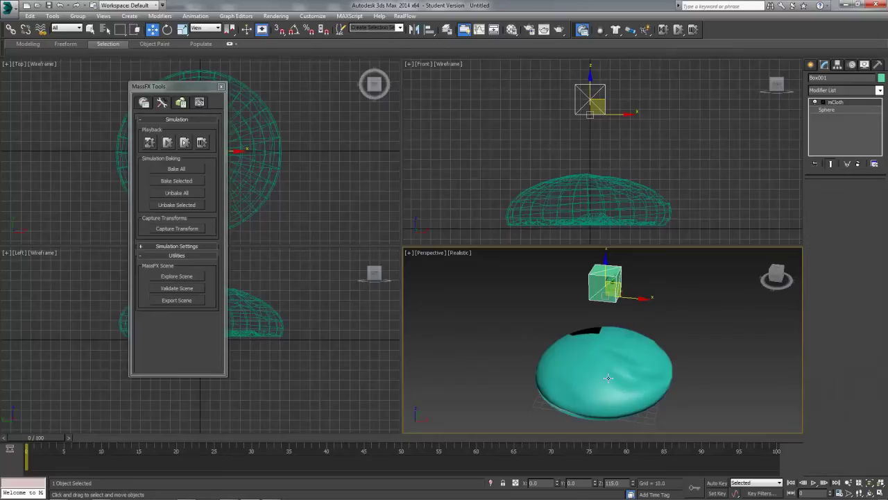
scroll(843, 347, "down", 3)
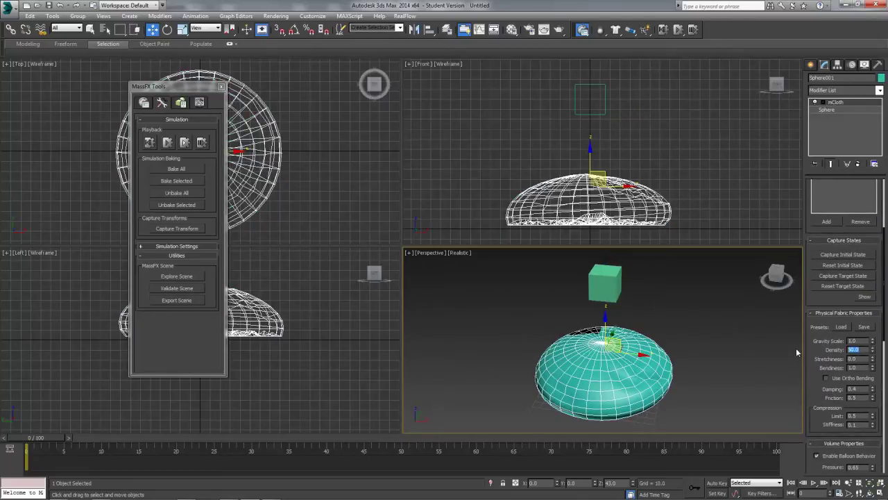
type("500")
key("Return")
Step: Set Push to 25, run a test simulation, and return to frame 0
left_click_drag(809, 428, 810, 261)
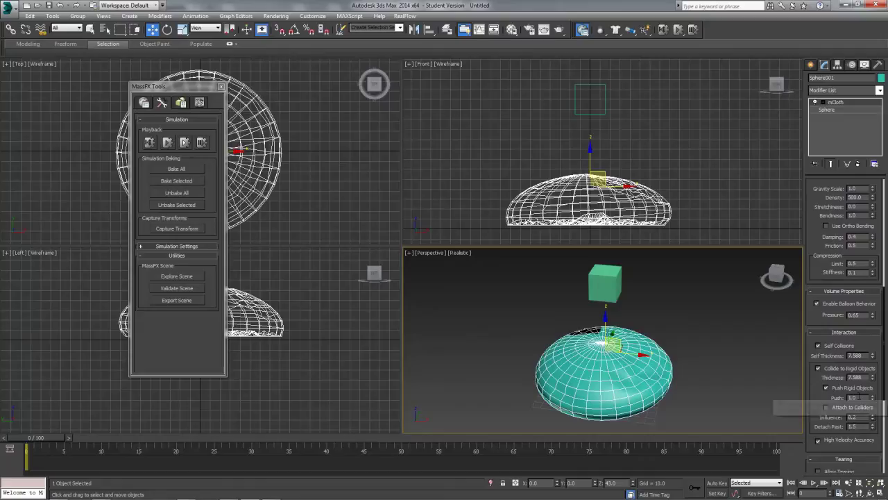
double_click(854, 397)
type("25")
key("Return")
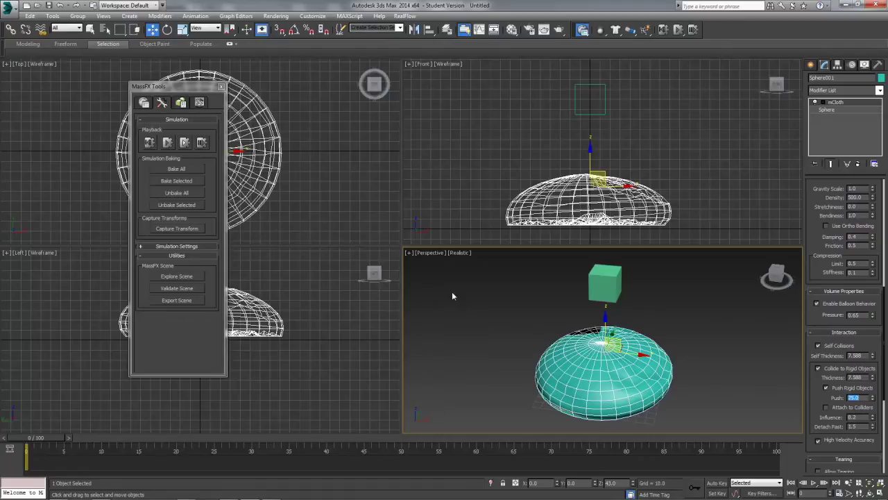
left_click(167, 142)
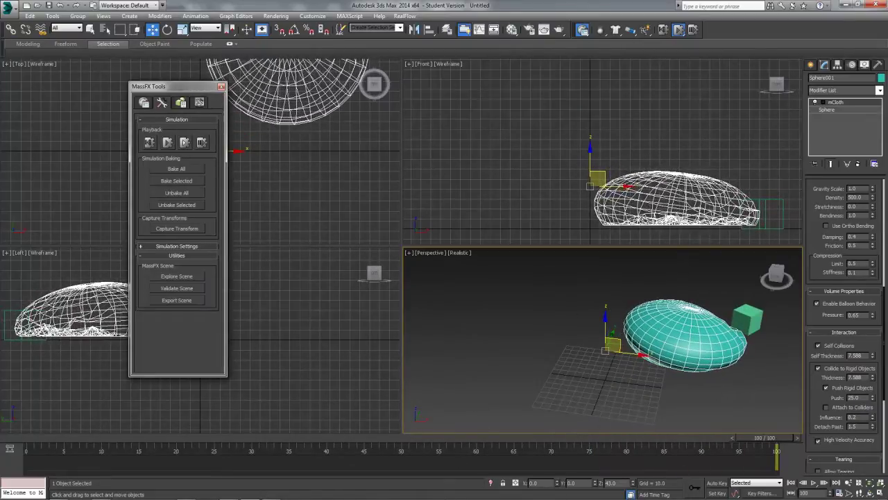
left_click_drag(770, 438, 756, 441)
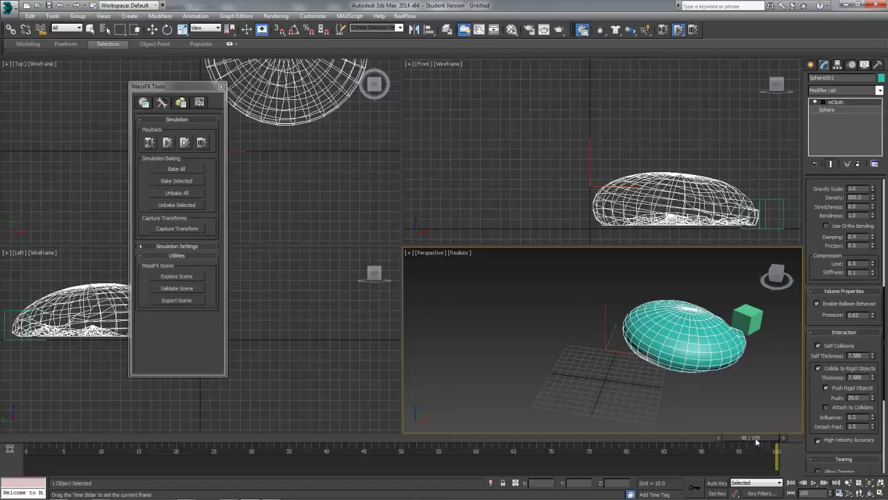
key("Home")
key("w")
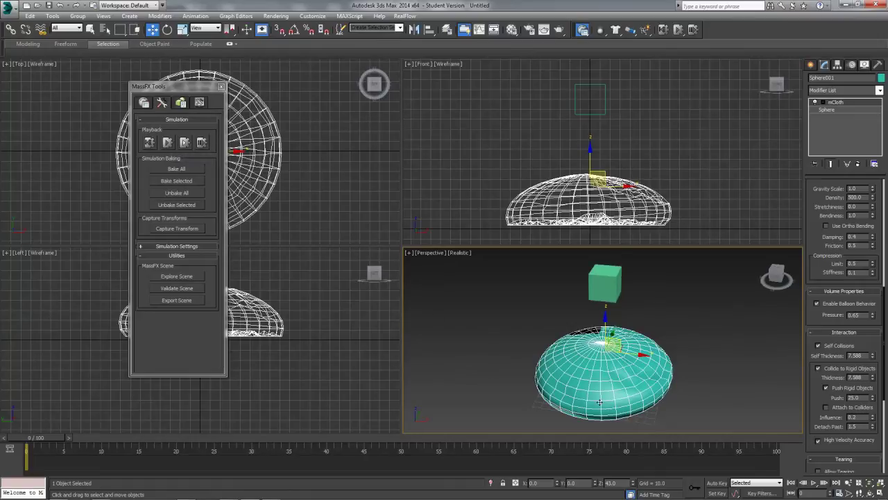
Step: Lower Push to 15, then 10, rerun the simulation, and reset it
left_click(578, 115)
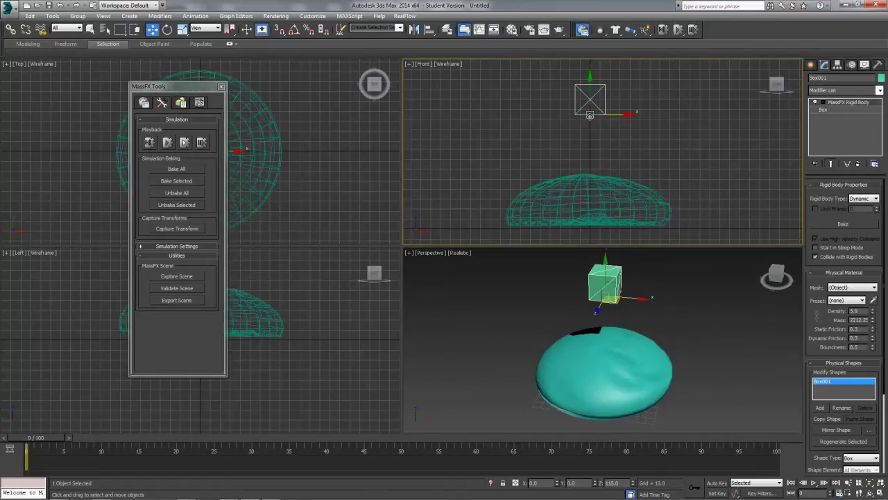
left_click(631, 358)
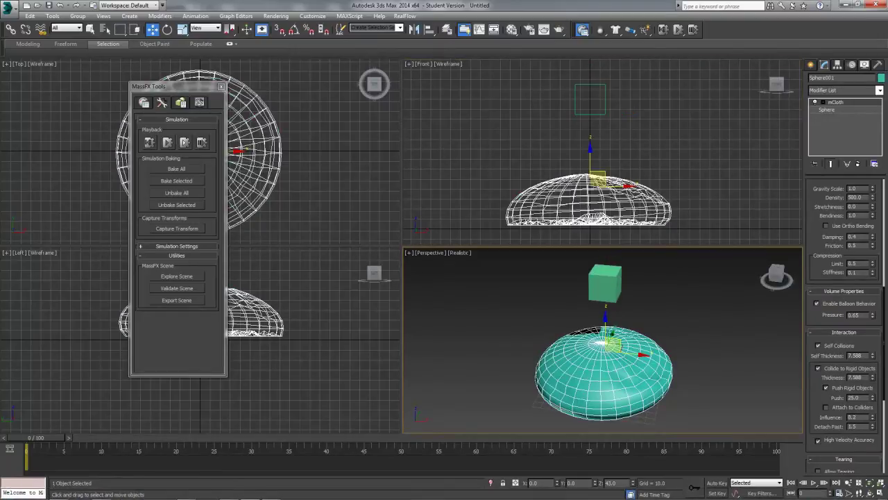
type("15")
key("Return")
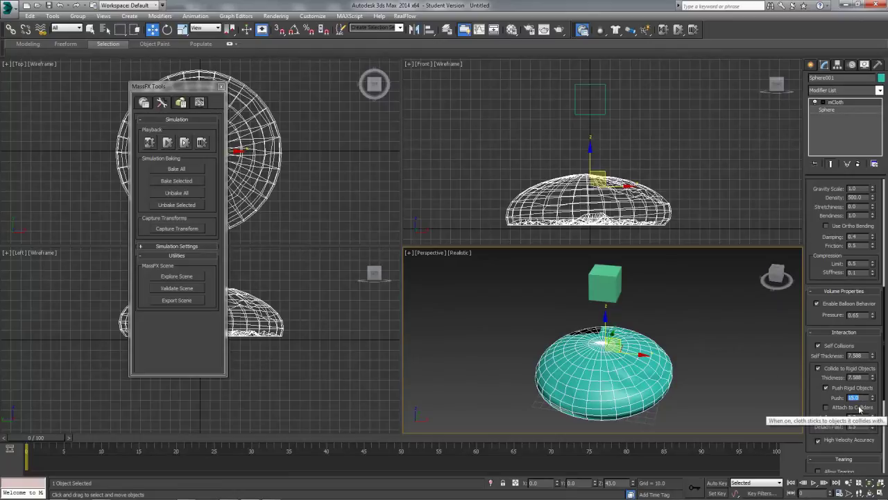
type("10")
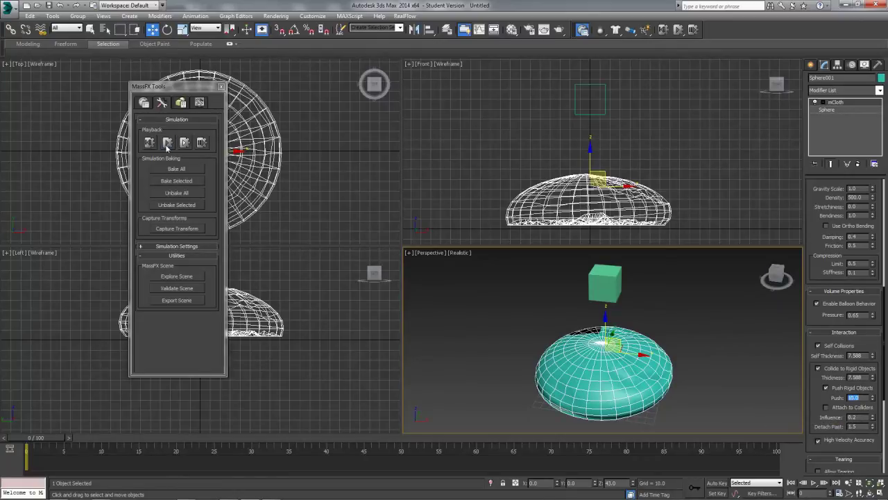
left_click(167, 144)
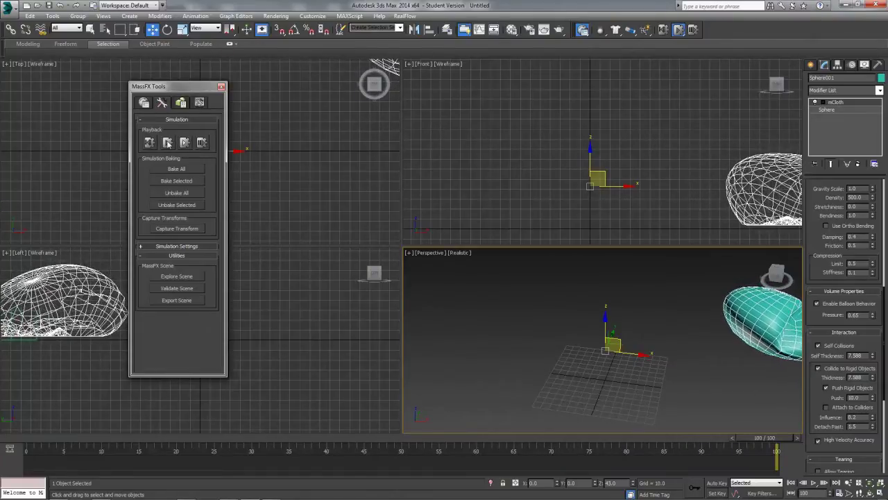
left_click(34, 439)
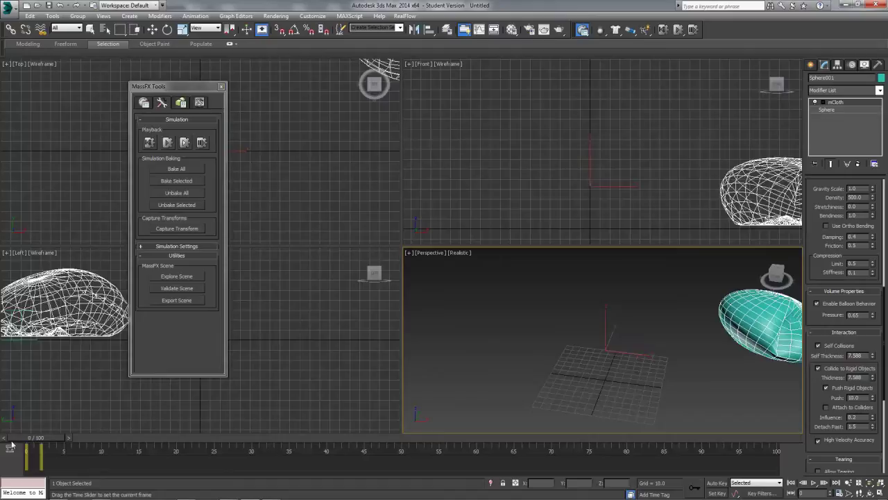
left_click(872, 397)
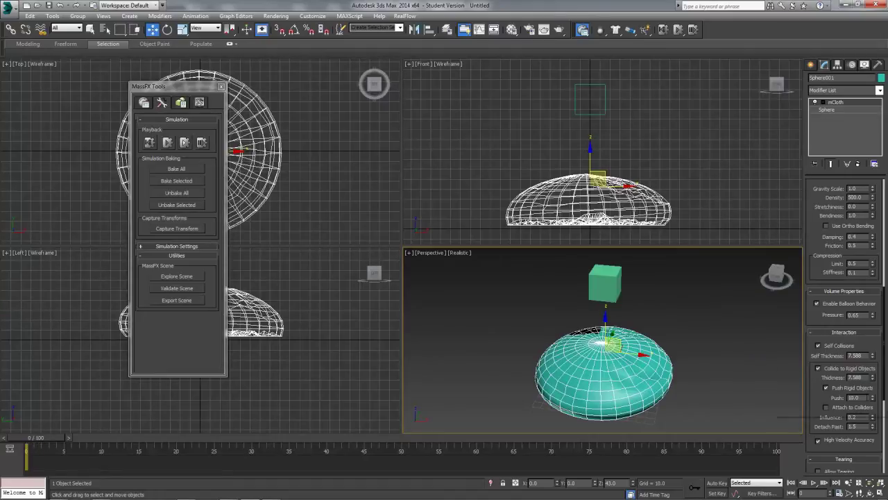
Step: Set Push 50, Stretchiness 0.5, Use Ortho Bending on, Pressure 0.75, then simulate
type("50")
key("Return")
left_click_drag(812, 251, 810, 271)
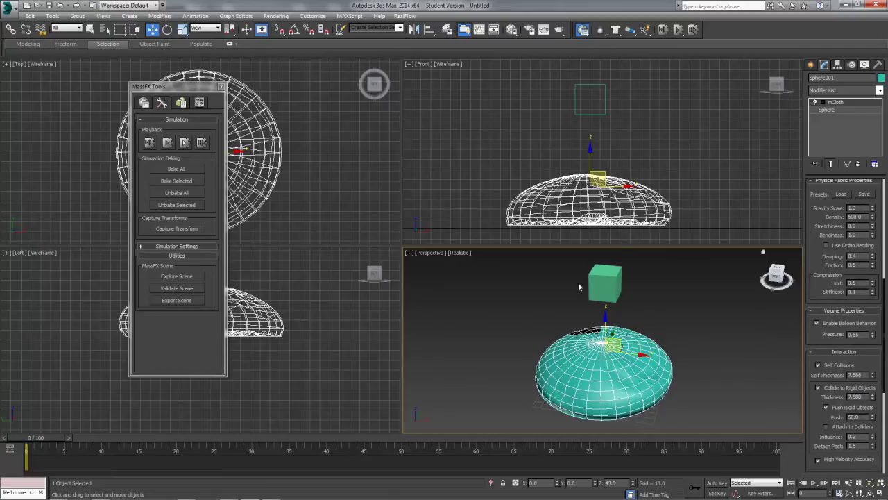
double_click(862, 220)
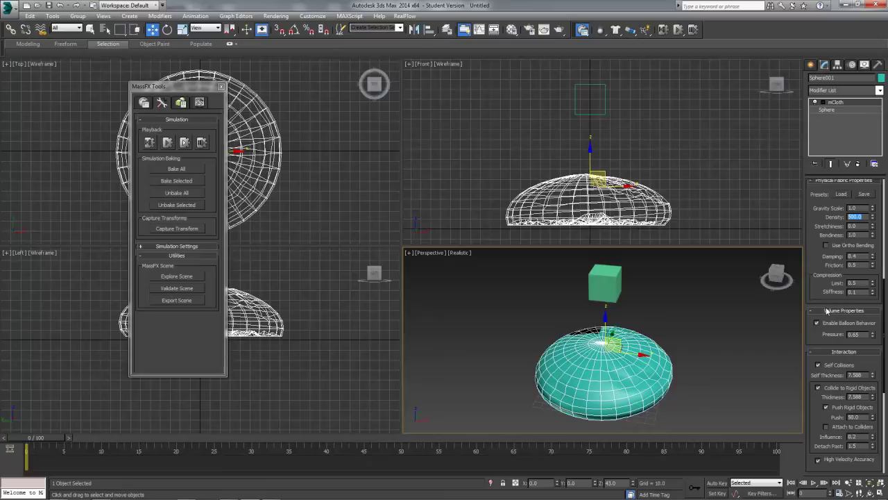
key("Tab")
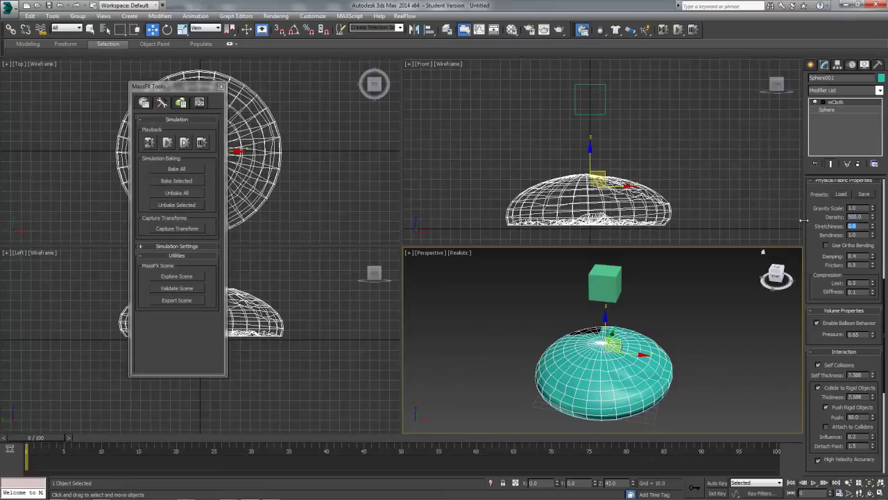
left_click(845, 248)
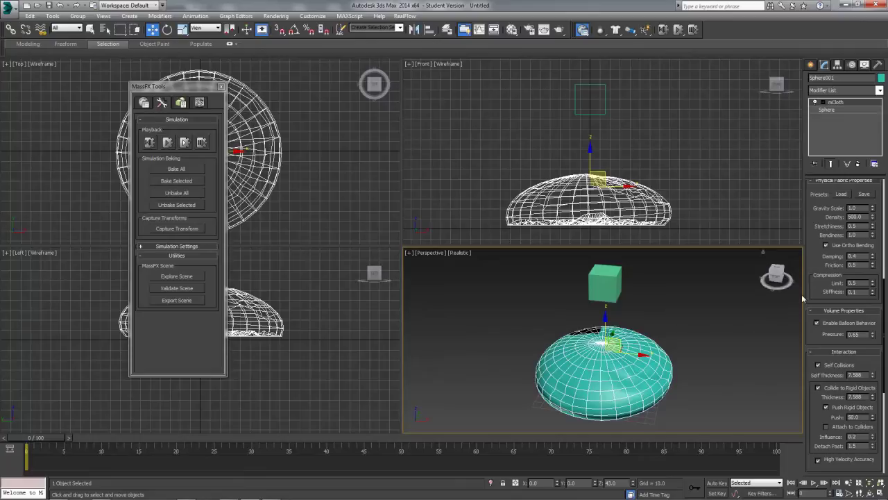
left_click_drag(813, 292, 816, 278)
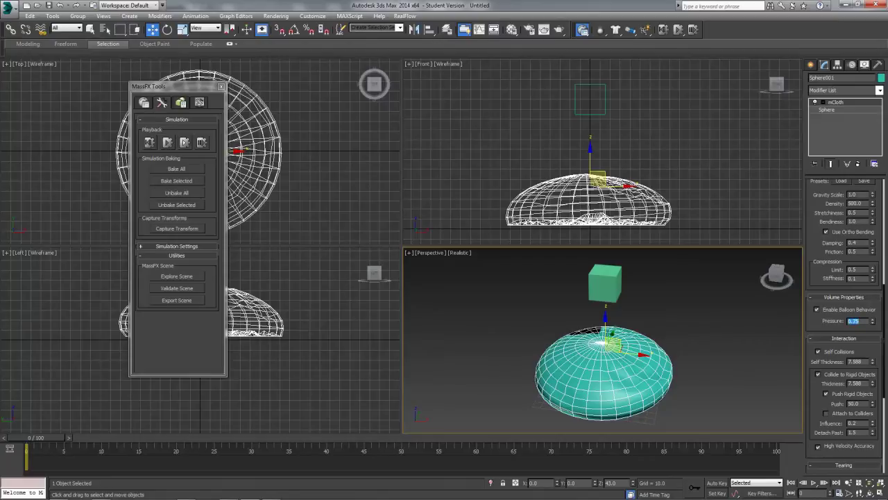
left_click(167, 142)
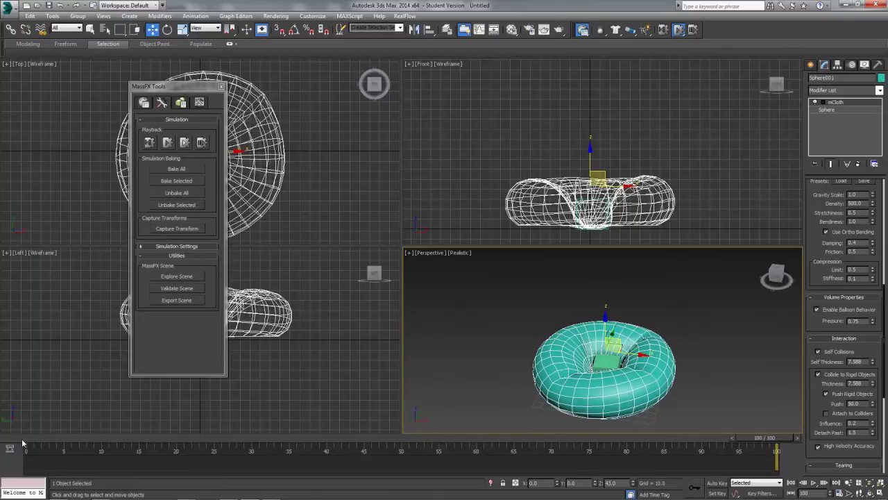
Step: With Auto Key on, move to frame 35 and key the balloon Pressure at 2.0
left_click_drag(33, 441, 28, 441)
key("w")
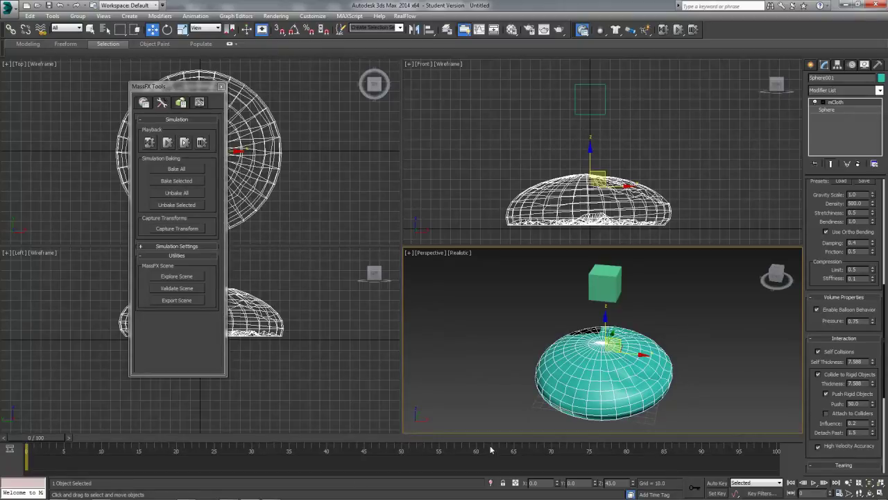
left_click_drag(814, 426, 811, 366)
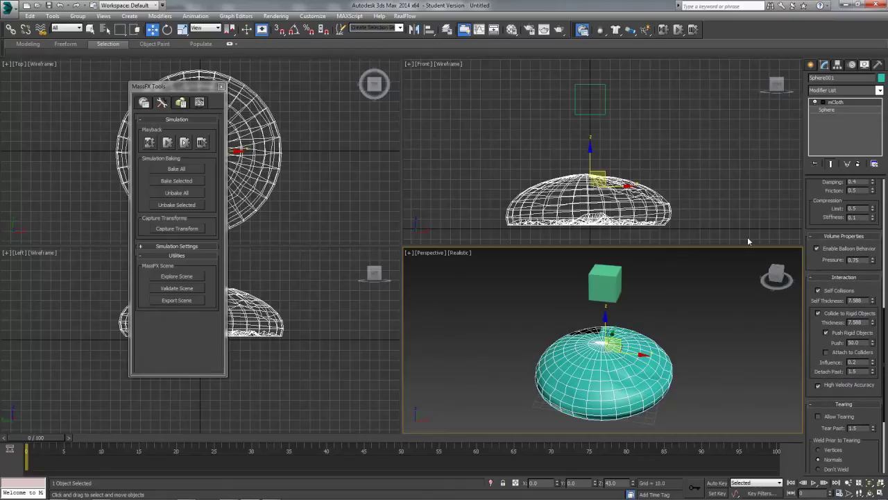
left_click_drag(10, 441, 251, 439)
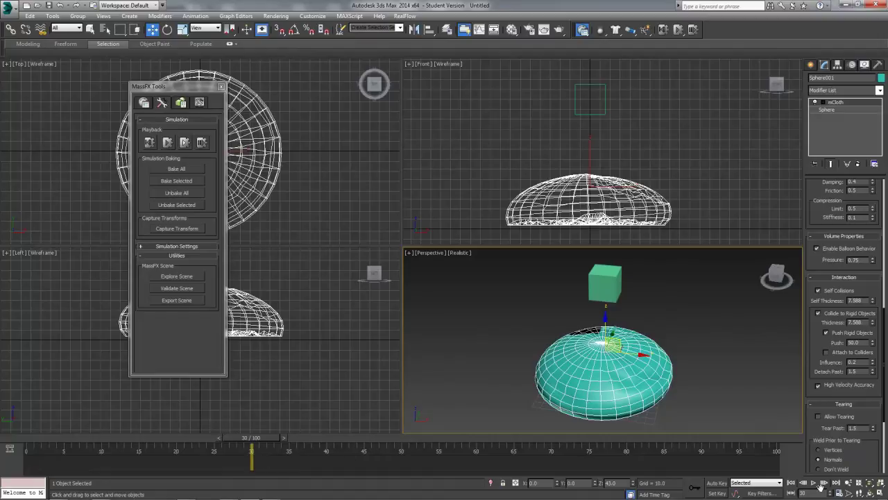
left_click(716, 482)
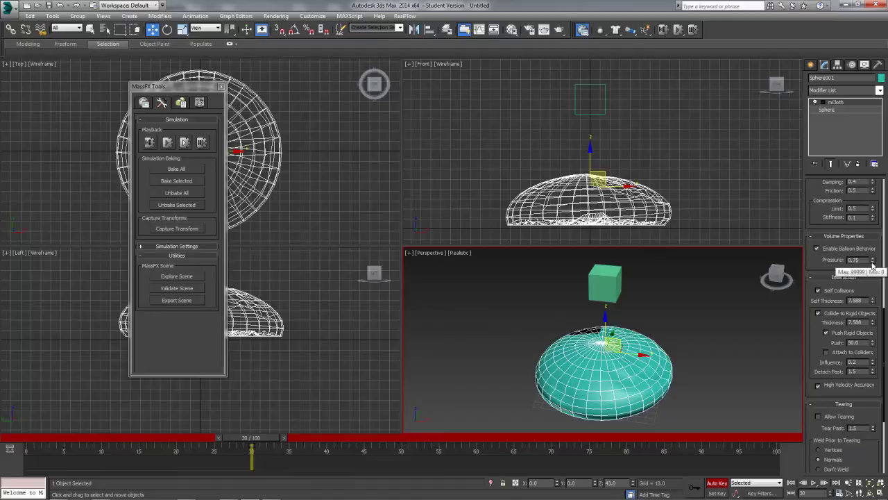
right_click(872, 261)
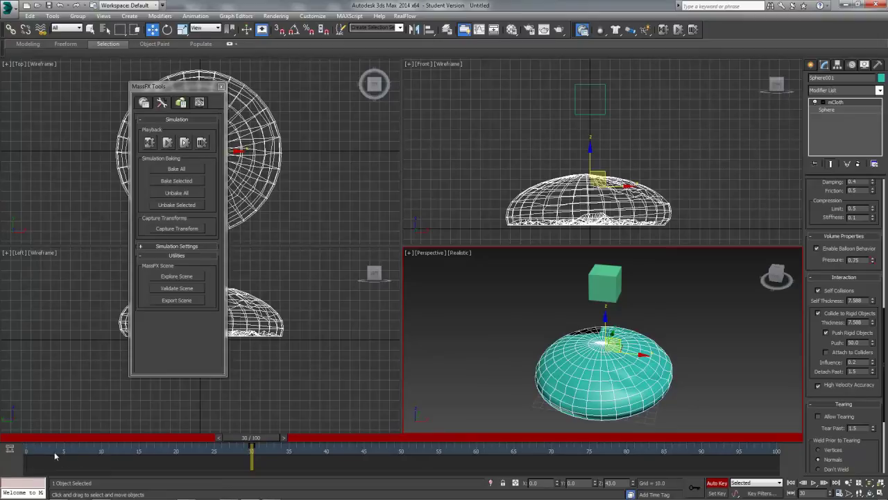
left_click_drag(258, 439, 288, 448)
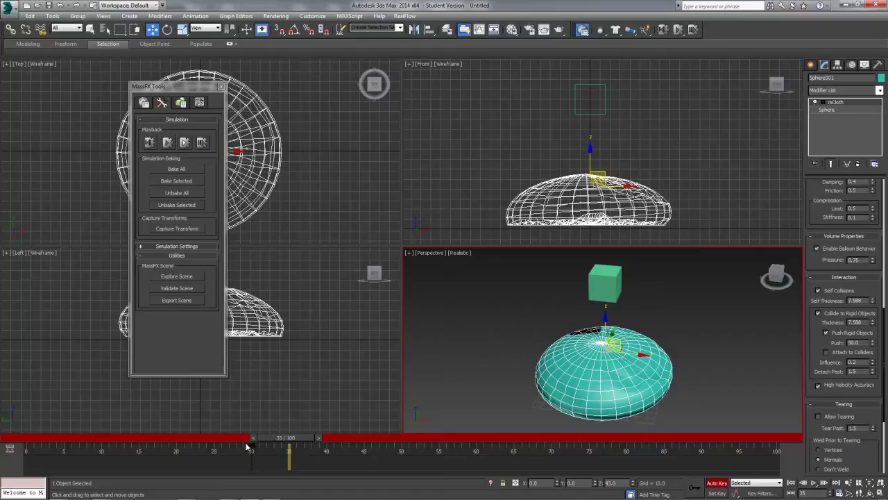
double_click(855, 259)
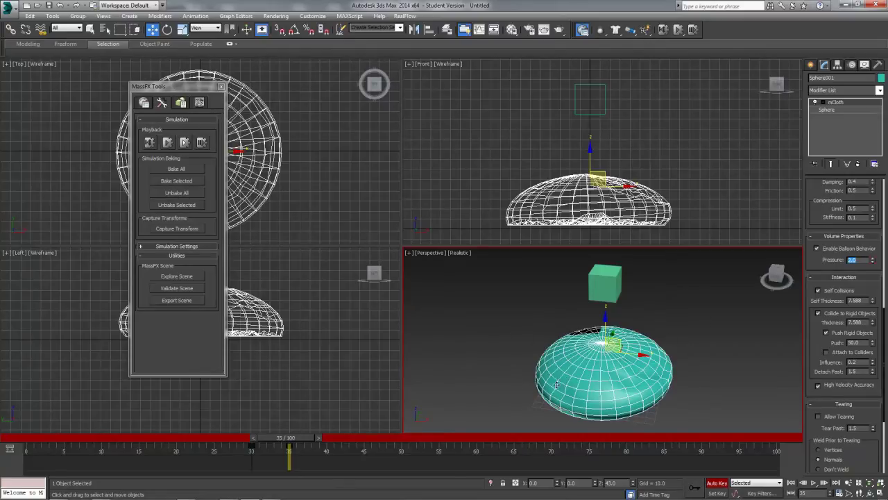
Step: Turn off Auto Key, preview the animated-pressure inflation, then reset to frame 0
left_click(719, 484)
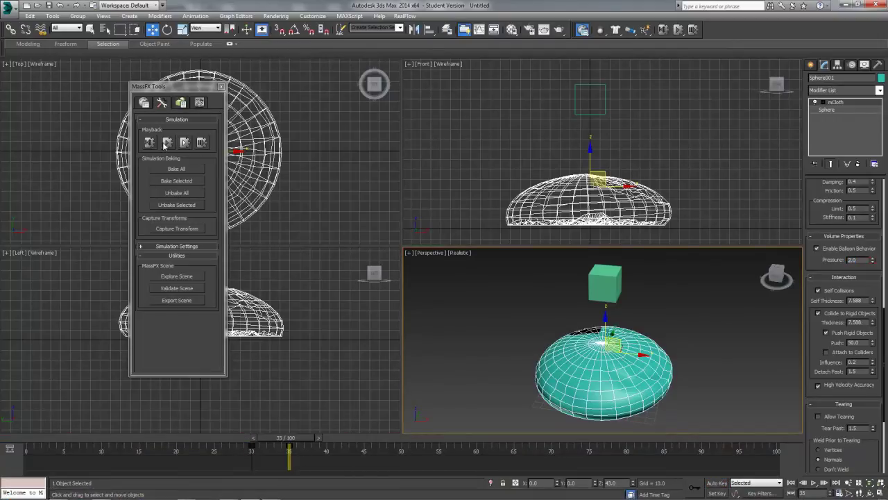
left_click(167, 143)
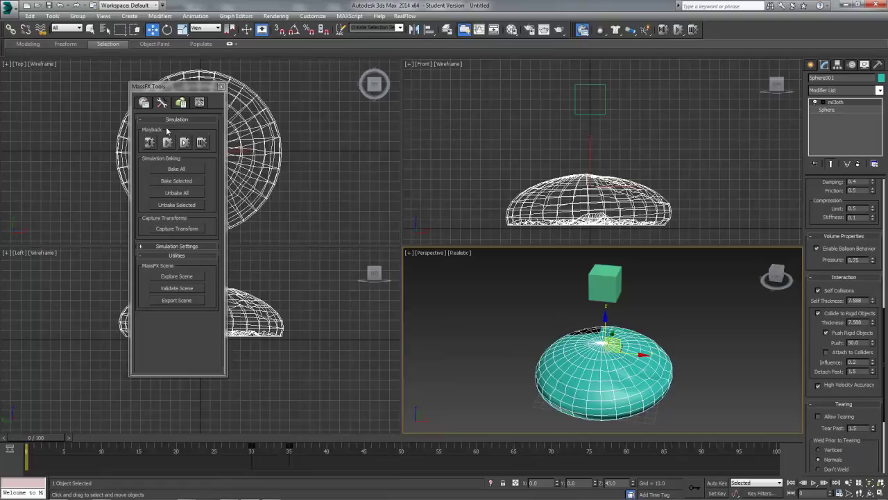
left_click(167, 142)
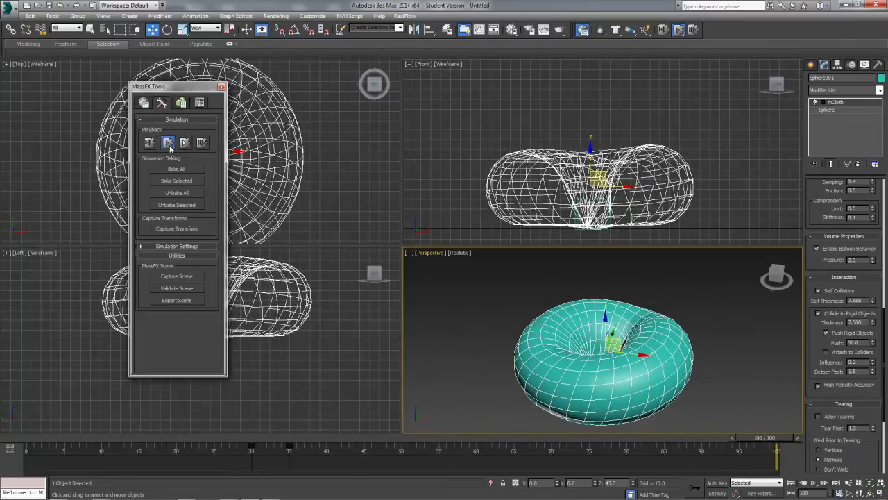
left_click(149, 142)
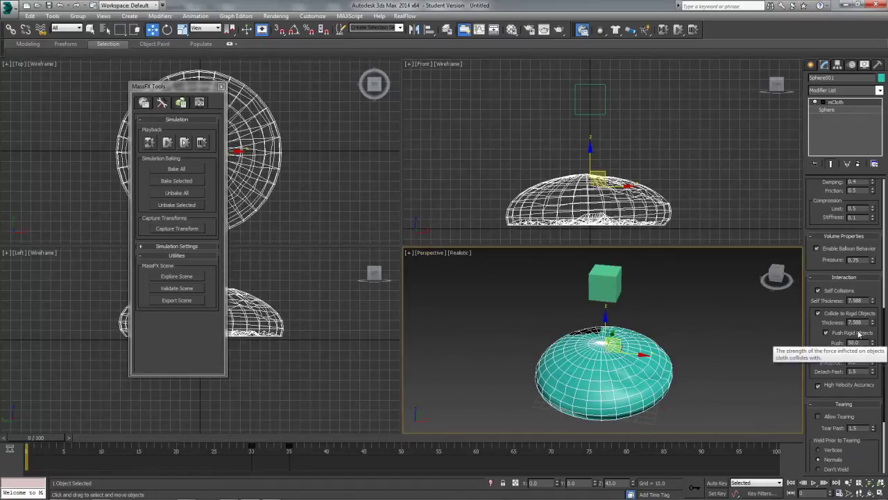
Step: Set the box's Density to 1 and run a test simulation
left_click(605, 274)
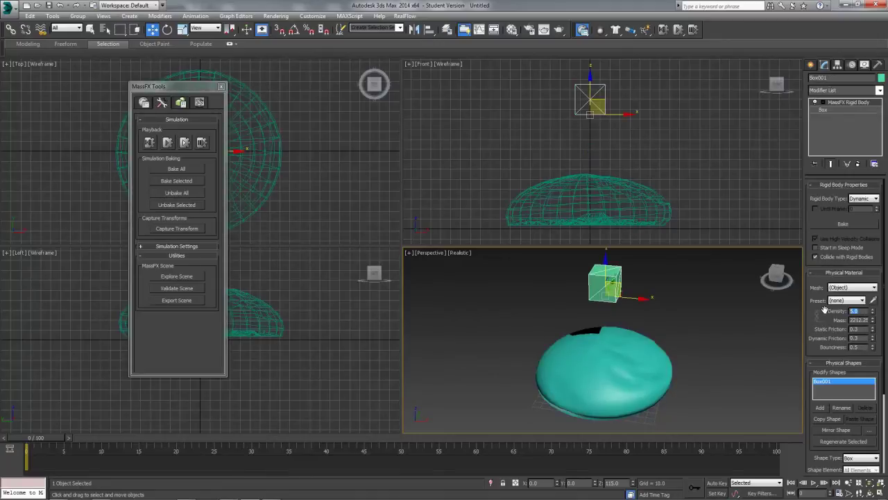
type("1")
key("Return")
left_click(162, 144)
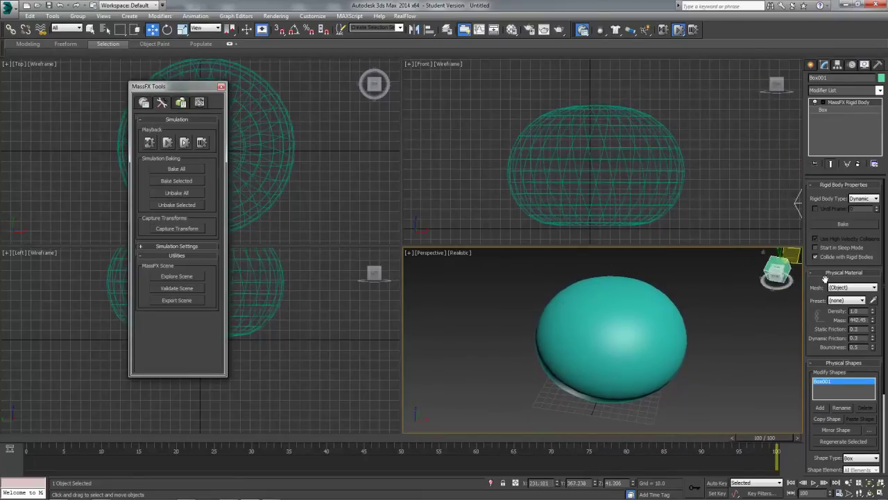
Step: Bake All to key the MassFX simulation, scrub the baked frames, and return to frame 0
scroll(702, 332, "down", 6)
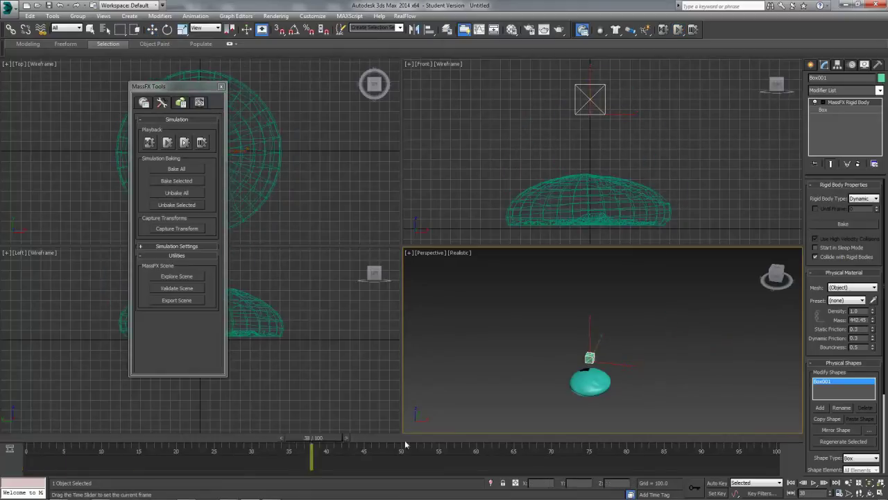
key("w")
left_click(175, 170)
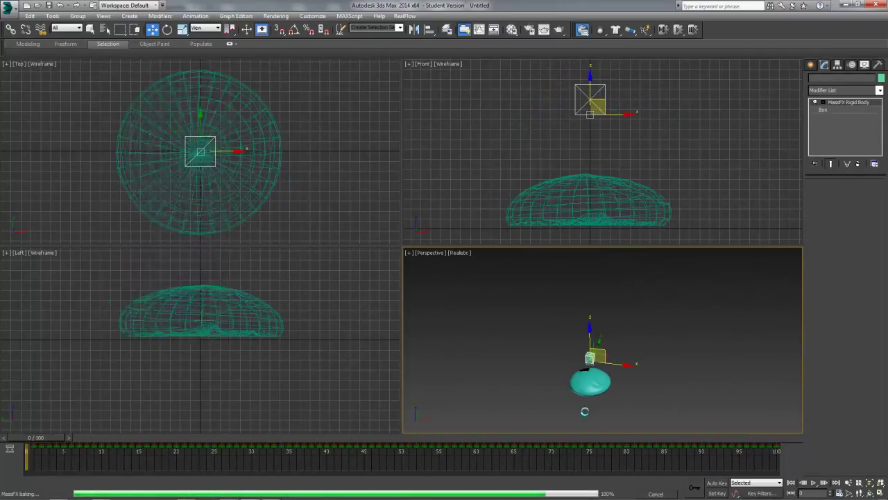
left_click_drag(31, 441, 519, 493)
key("Home")
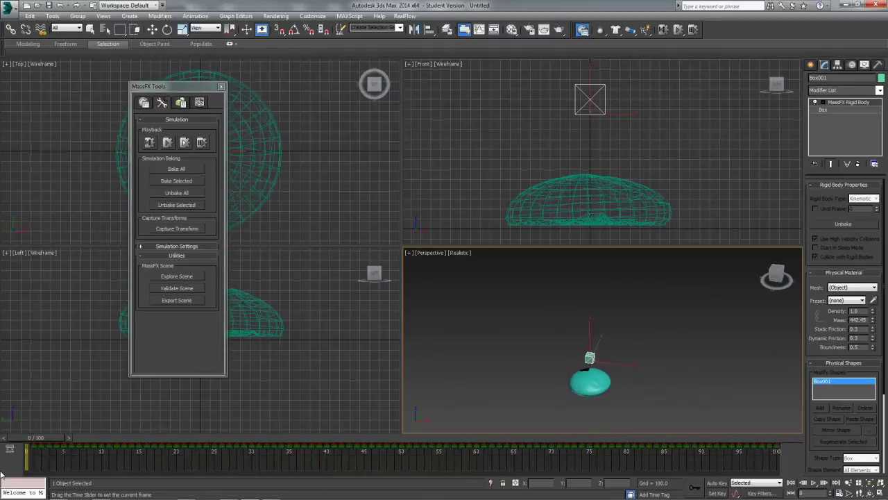
Step: Unbake the simulation and delete the box from the scene
key("w")
left_click(174, 196)
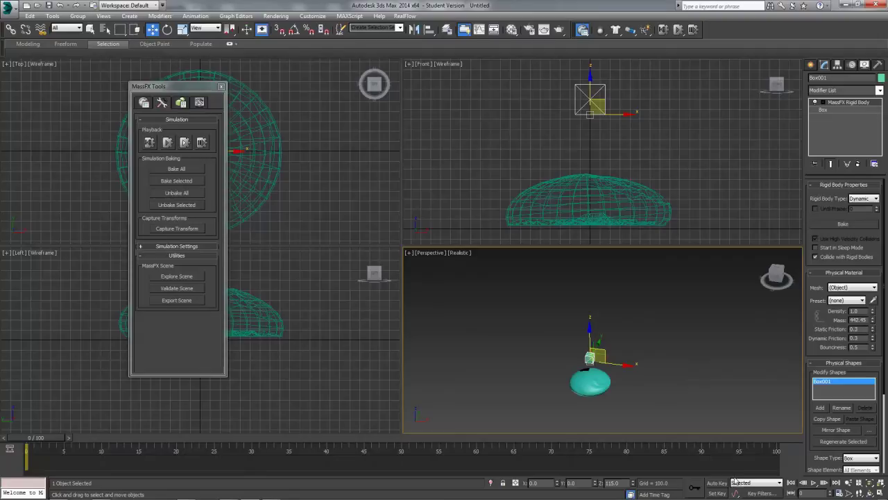
left_click(630, 97)
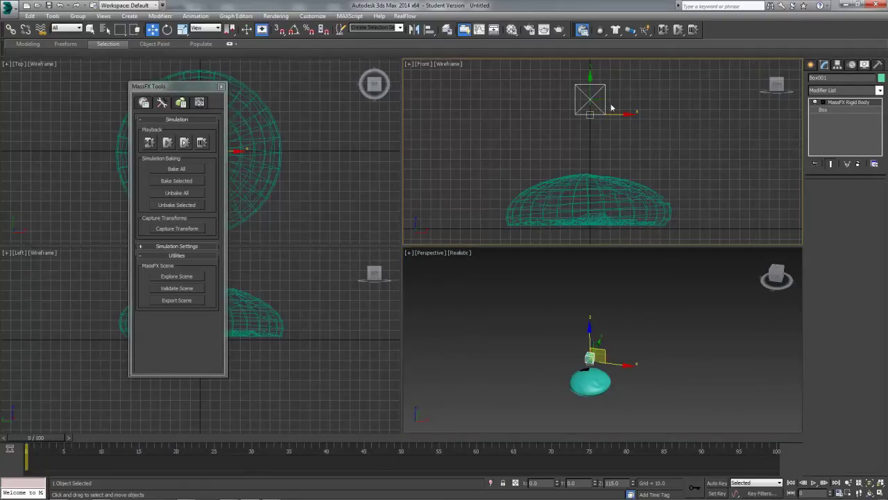
left_click(597, 111)
key("Delete")
left_click(684, 333)
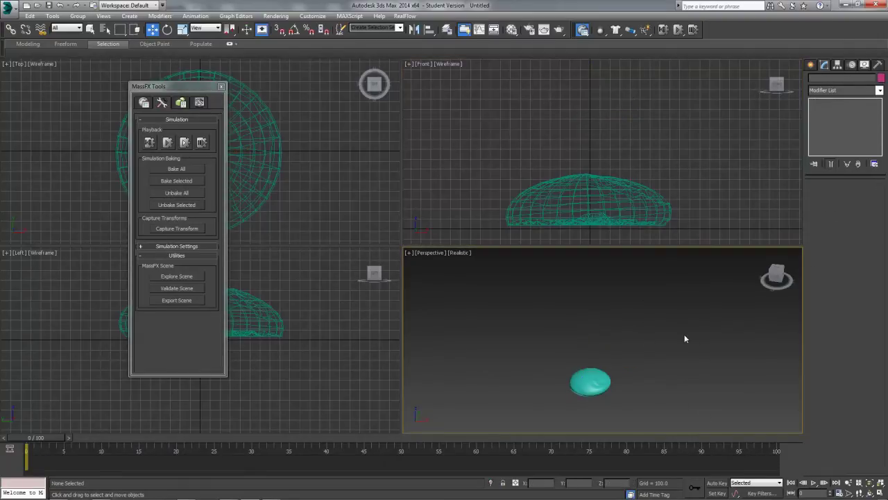
Step: Select the balloon, keep Pressure at 1.75 after trying 0.75, and play the simulation
left_click(592, 376)
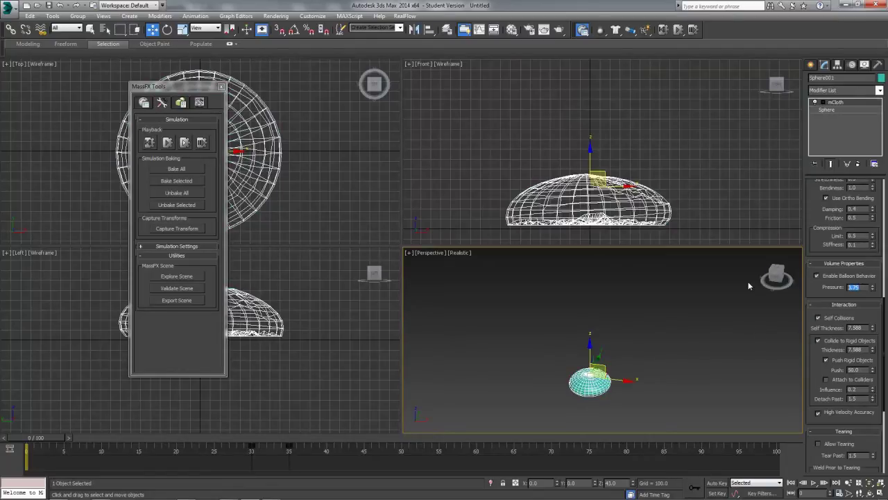
type("0.75")
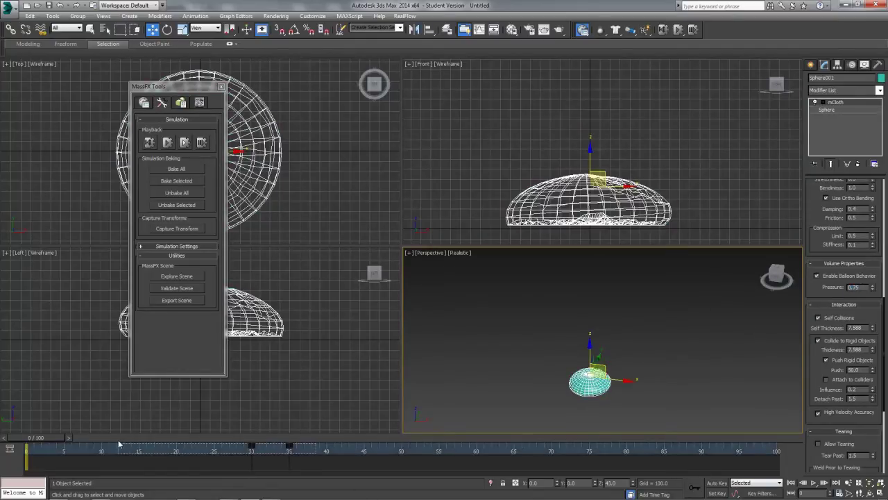
key("ctrl+z")
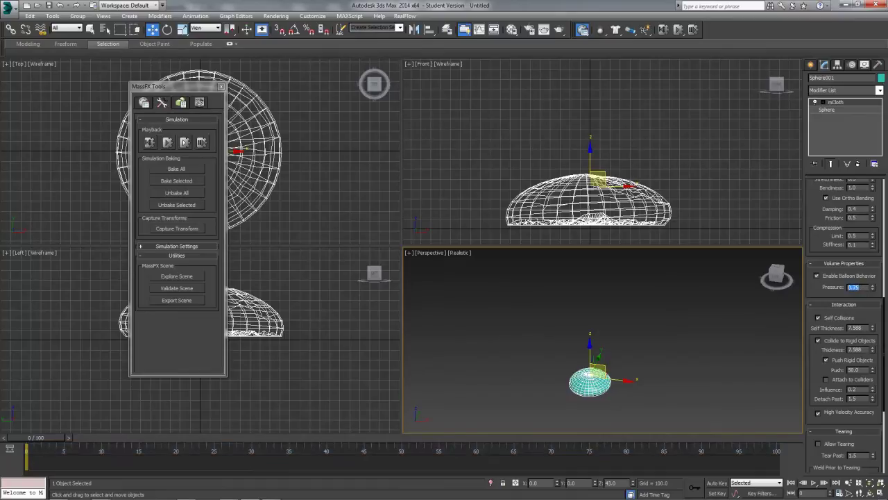
left_click(170, 143)
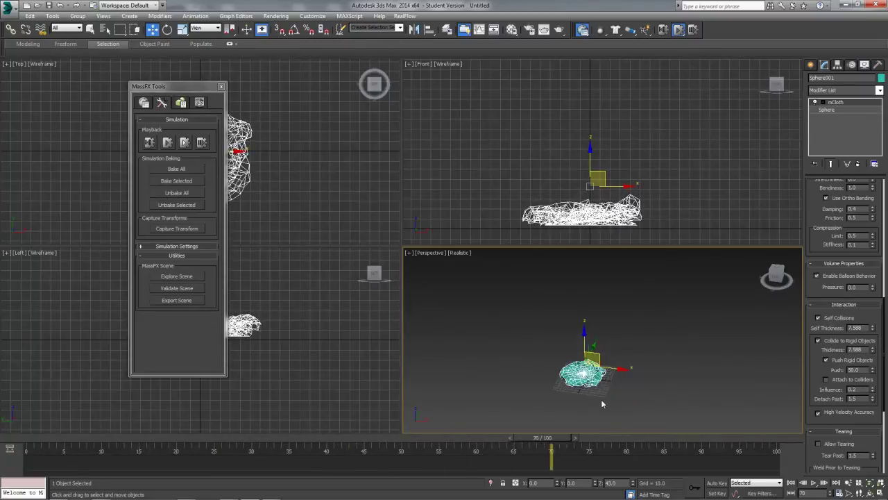
scroll(601, 404, "up", 5)
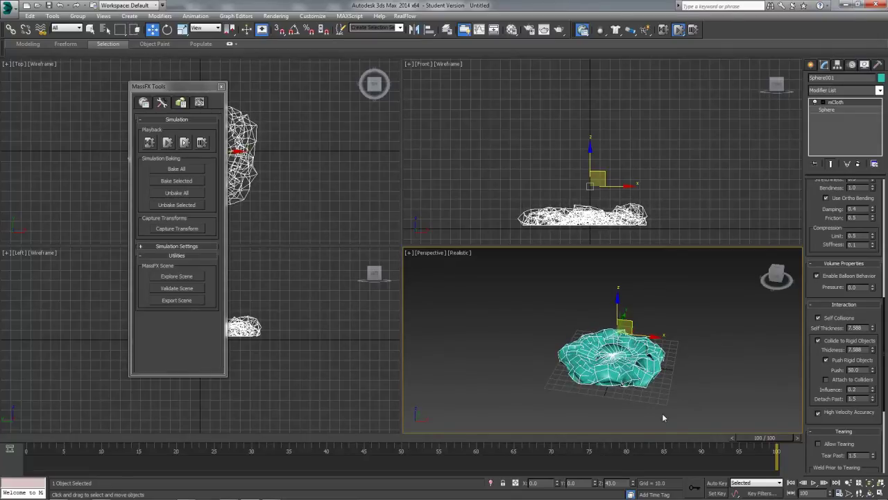
scroll(822, 261, "up", 5)
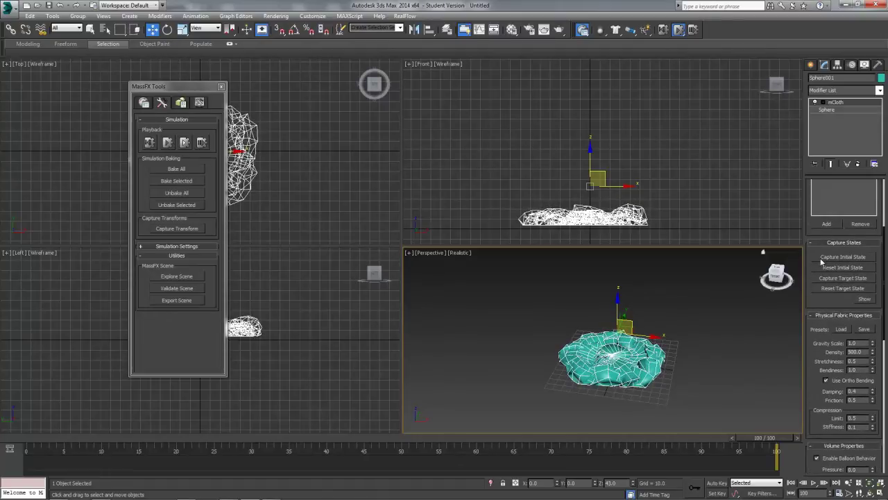
Step: Capture the crumpled cloth as mCloth's initial state, return to frame 0, and search modifiers for MeshSmooth
left_click(821, 259)
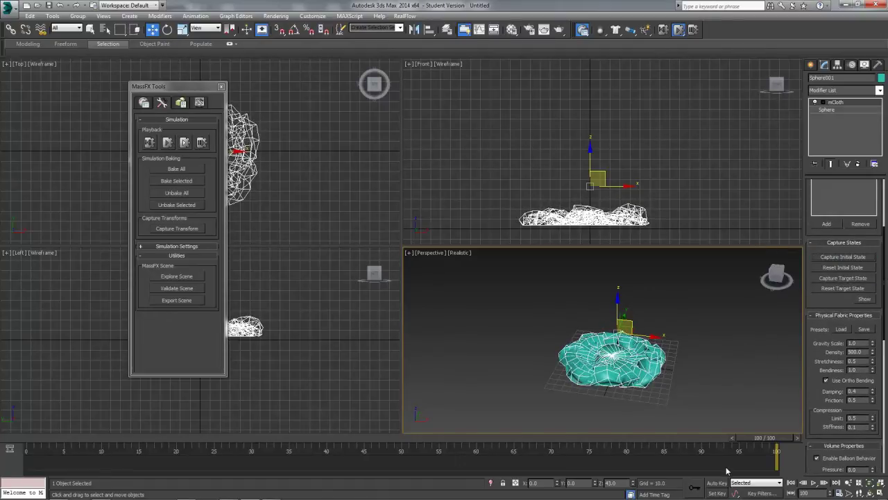
left_click_drag(764, 437, 26, 437)
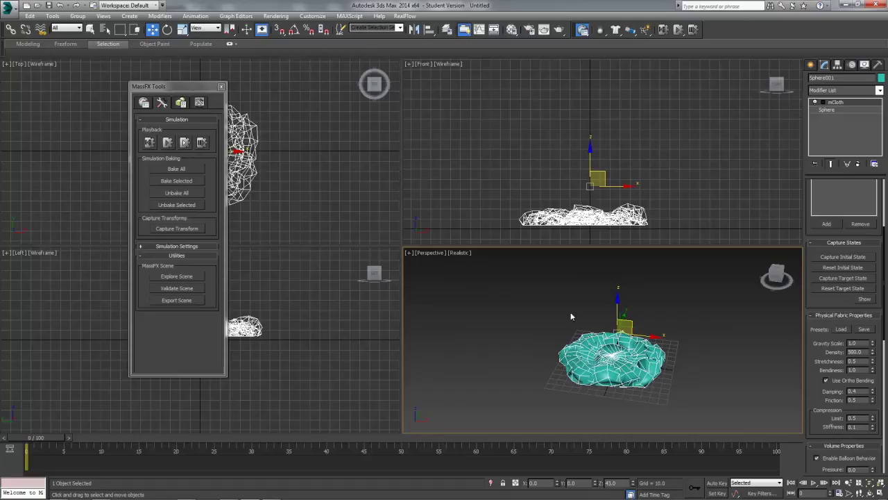
left_click(849, 90)
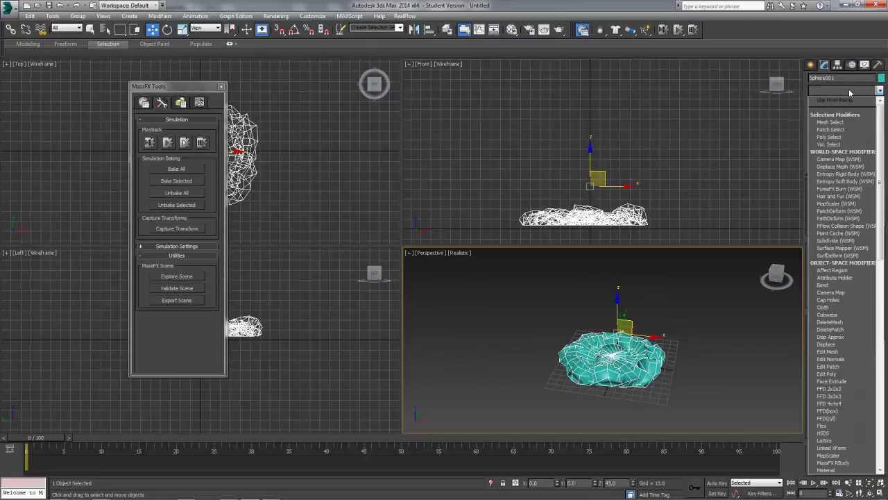
type("meshsmooth")
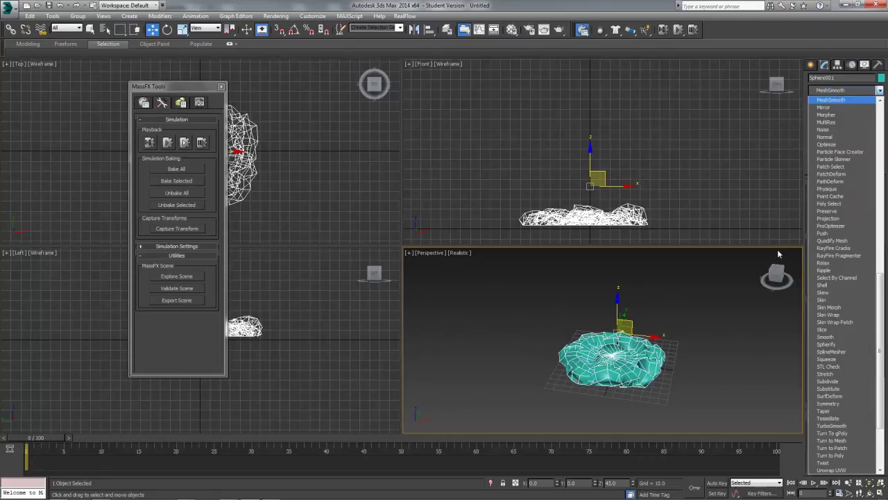
Step: Add a trial MeshSmooth to Sphere001, inspect the smoothed balloon, then delete the modifier
left_click(840, 101)
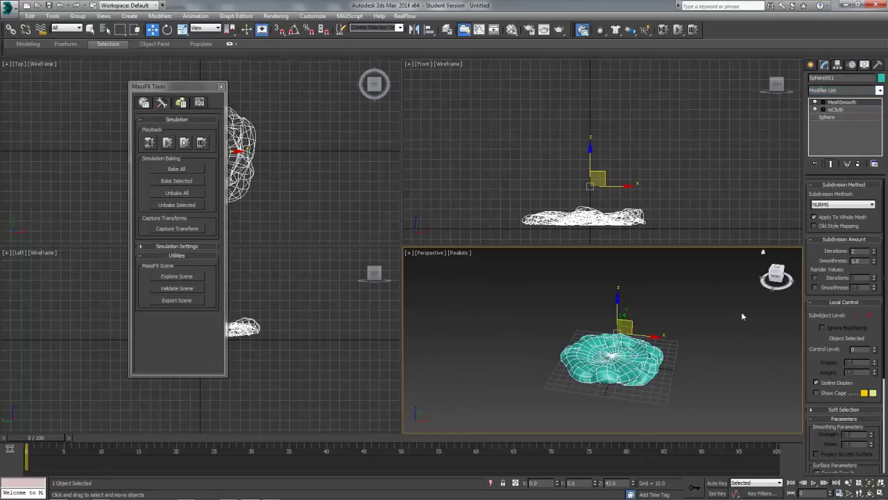
left_click(688, 314)
scroll(666, 324, "up", 4)
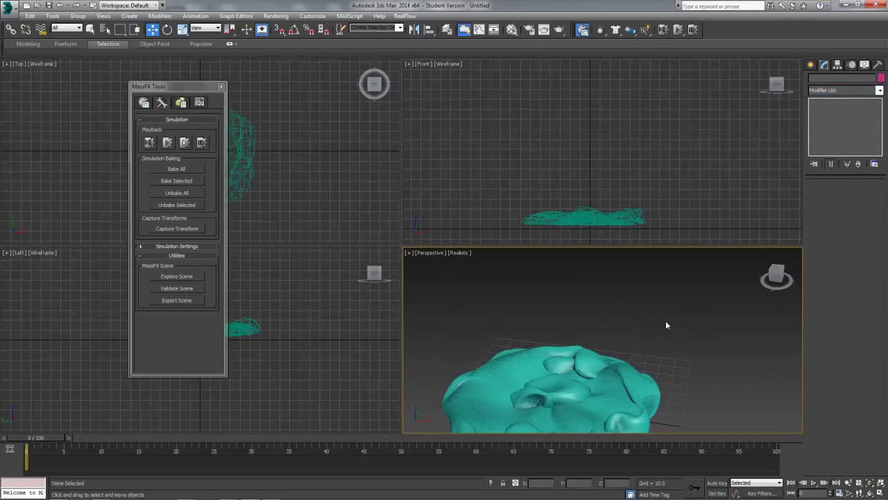
scroll(665, 324, "down", 2)
left_click(603, 397)
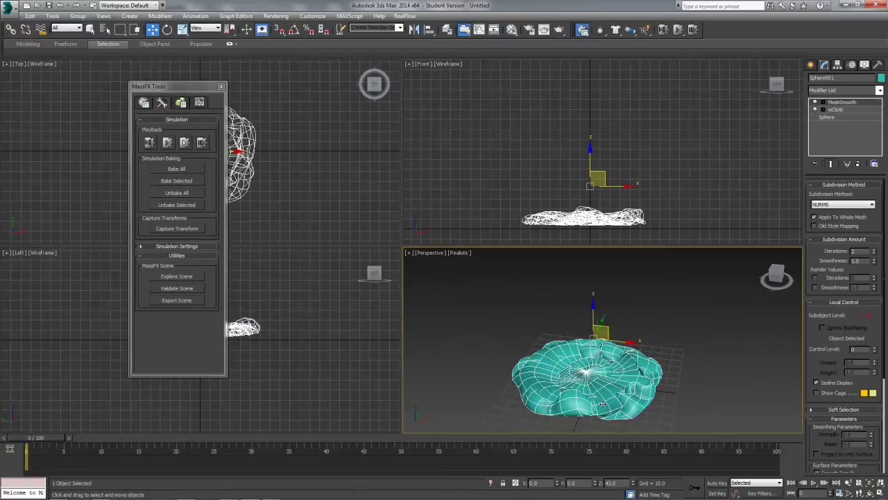
scroll(603, 398, "down", 2)
middle_click_drag(614, 372, 627, 346, "alt")
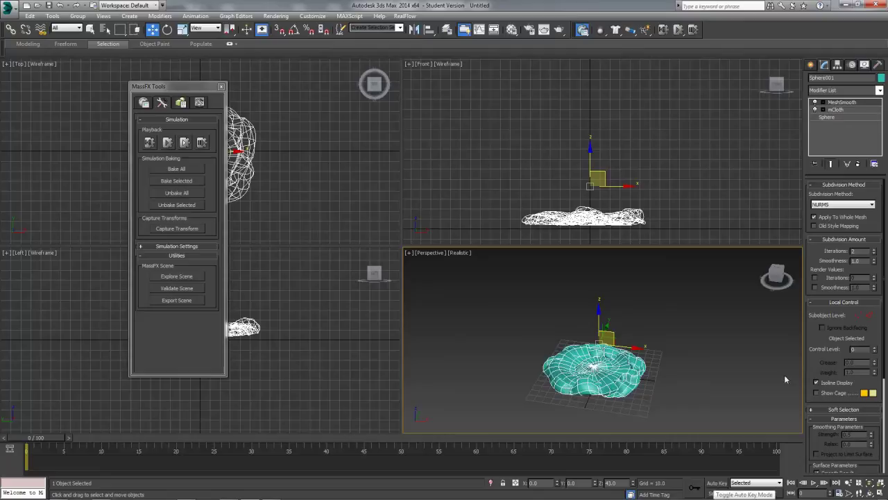
left_click(858, 164)
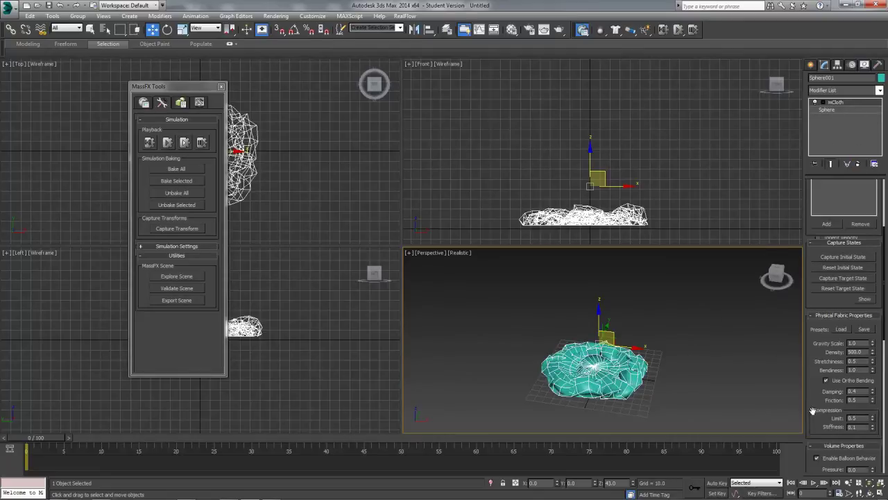
Step: Undo eight steps back to the mCloth sphere setup with balloon Pressure 0.75
left_click_drag(812, 409, 801, 327)
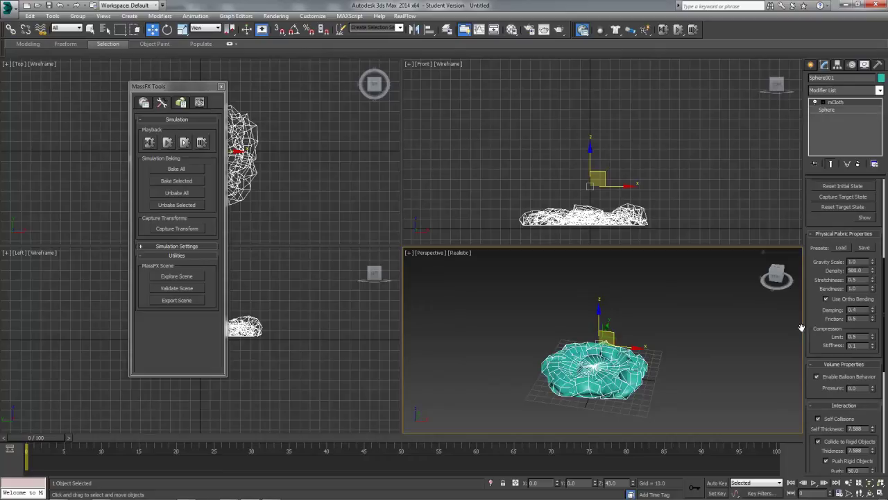
left_click(61, 5)
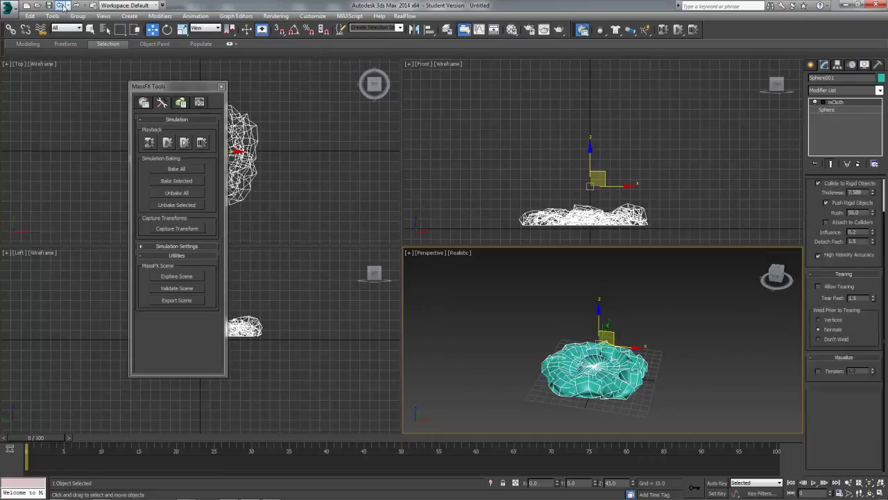
left_click(61, 5)
left_click(61, 5)
left_click(61, 5)
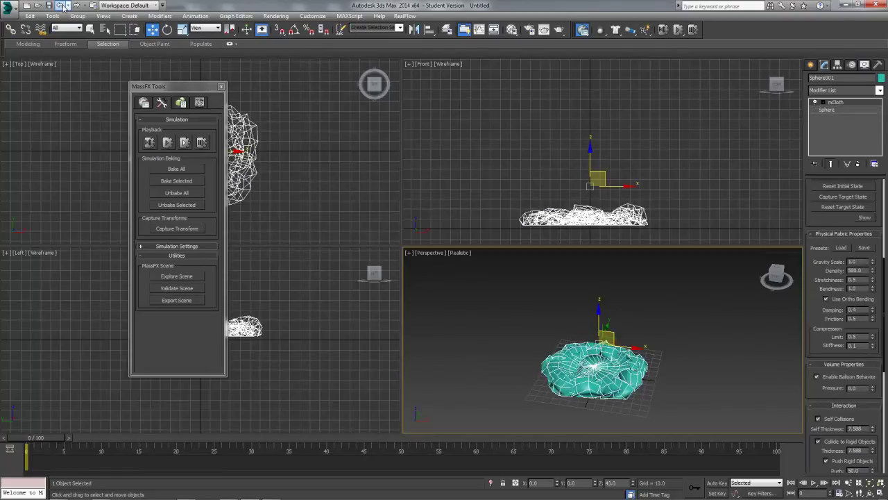
left_click(61, 6)
left_click(61, 6)
left_click(61, 6)
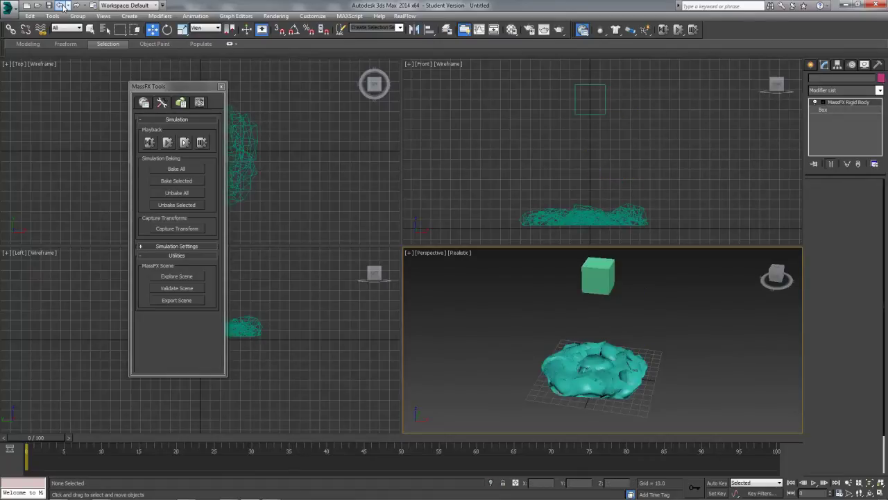
left_click(61, 6)
left_click(573, 348)
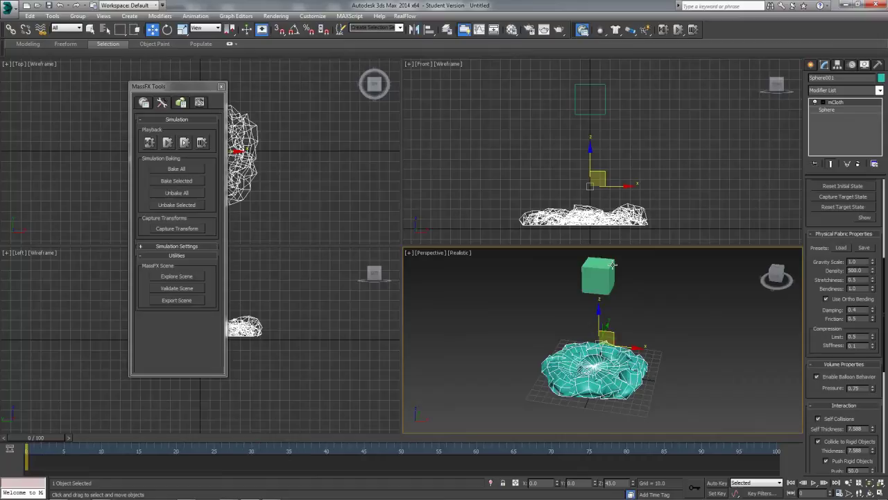
Step: Delete the green Box001 and reselect the Sphere001 cloth
left_click(591, 281)
key("Delete")
left_click(594, 368)
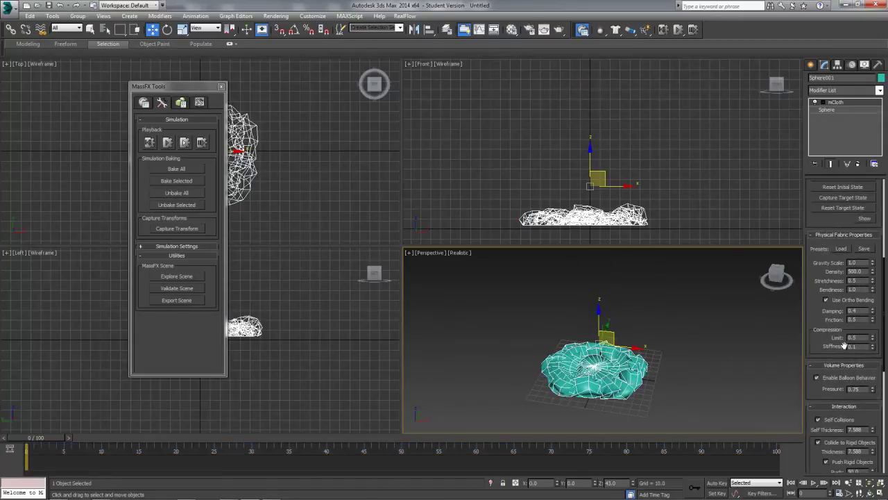
Step: Set balloon Pressure to 0.25 and run a test cloth simulation
double_click(857, 389)
type("0.25")
key("Return")
left_click(171, 143)
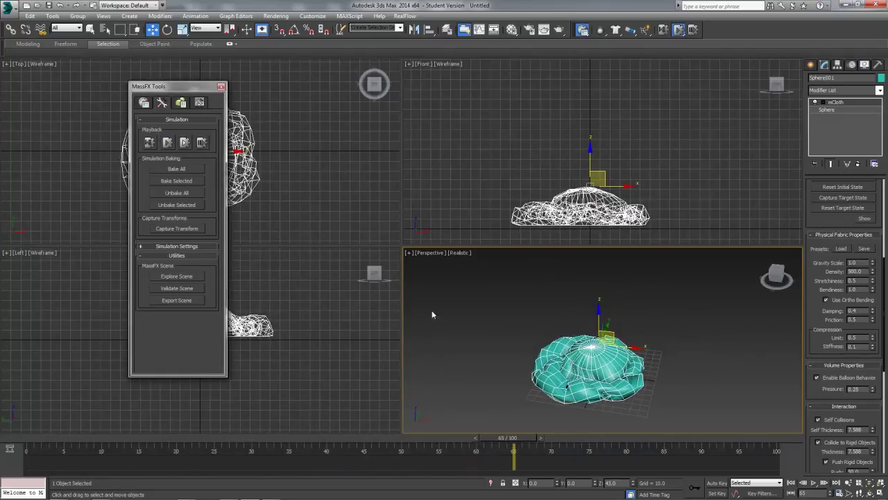
scroll(816, 463, "down", 3)
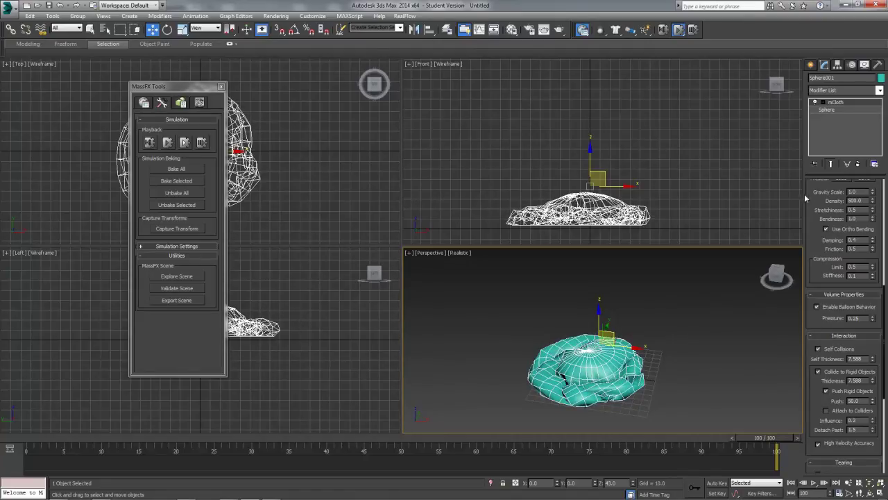
scroll(849, 222, "up", 3)
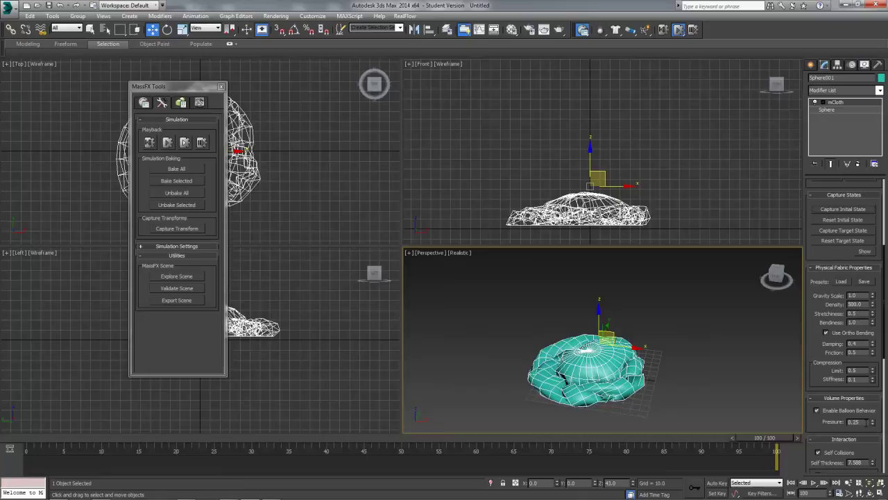
Step: Try Pressure 0.5, then 1.0, then lower it to 0.0 so the balloon deflates
double_click(854, 421)
type("0.5")
key("Return")
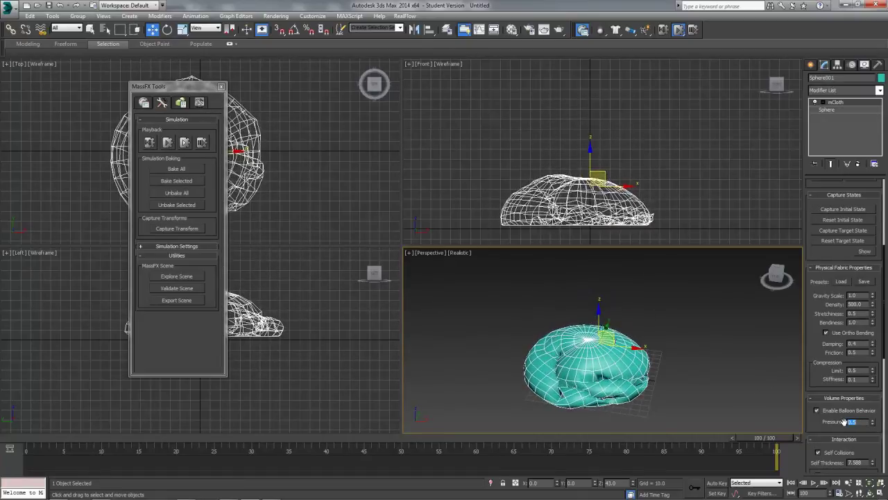
type("1")
key("Return")
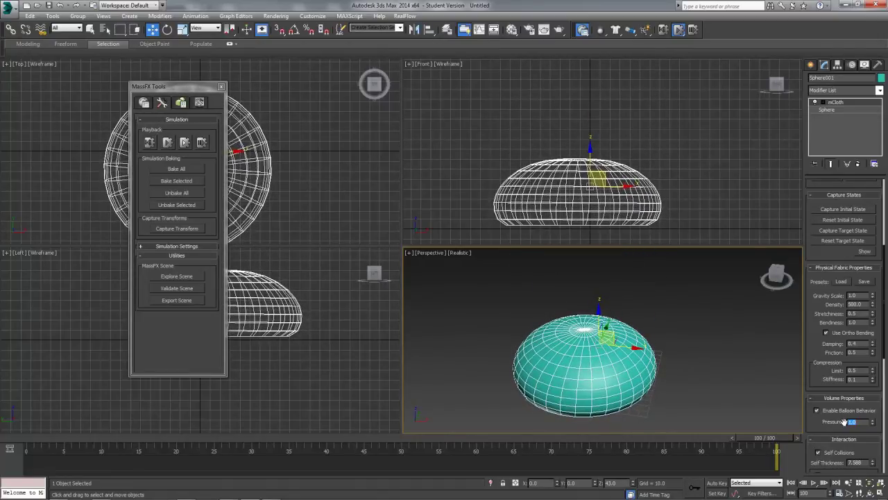
type("0.0")
key("Return")
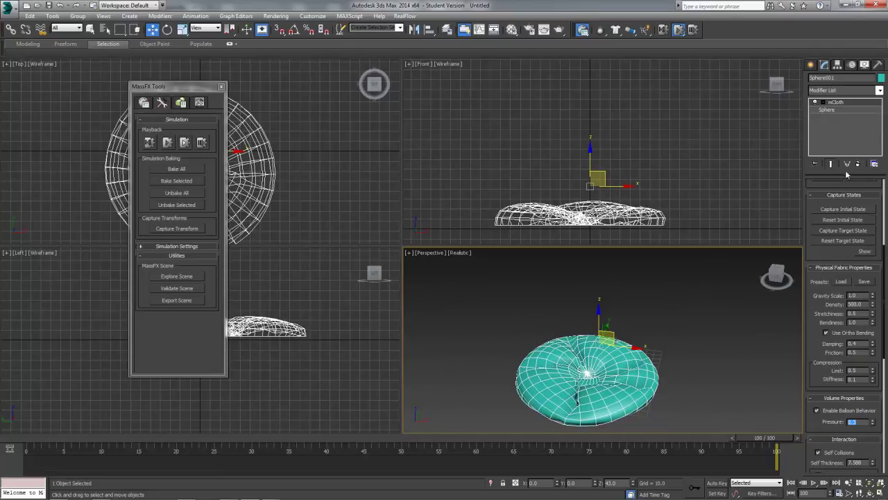
Step: Capture the deflated cloth as the initial state at frame 0 and show MassFX World settings
left_click(843, 209)
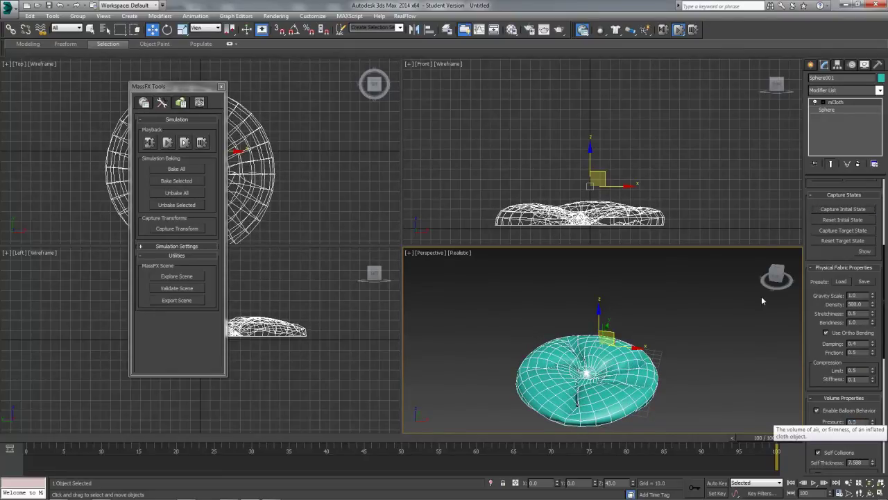
left_click(36, 440)
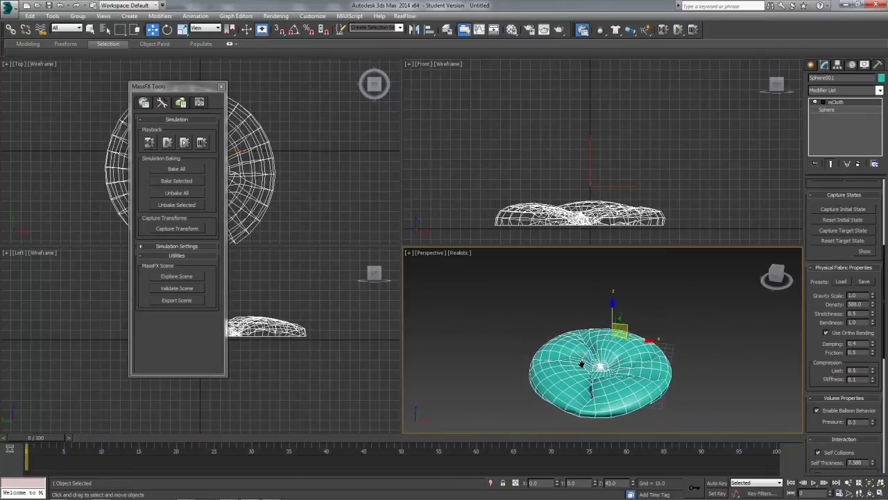
left_click(143, 102)
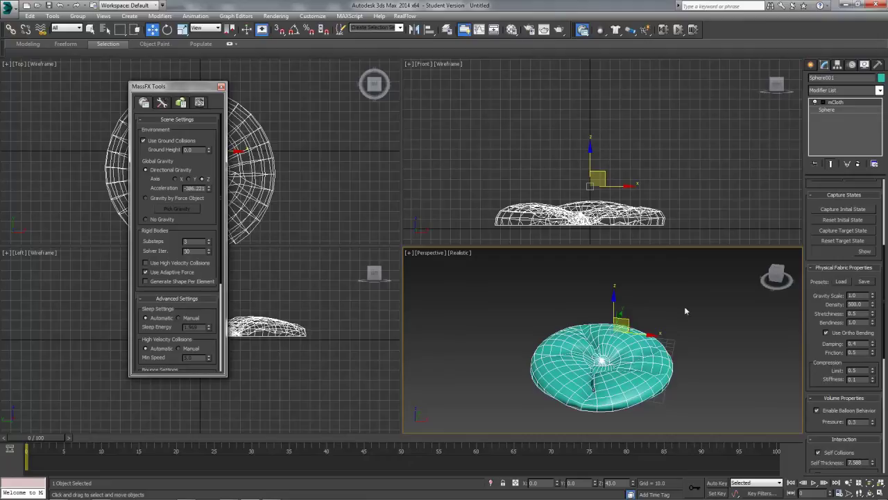
Step: Turn on Auto Key and key the low balloon Pressure at frame 10
left_click(715, 483)
left_click_drag(82, 437, 115, 451)
key("w")
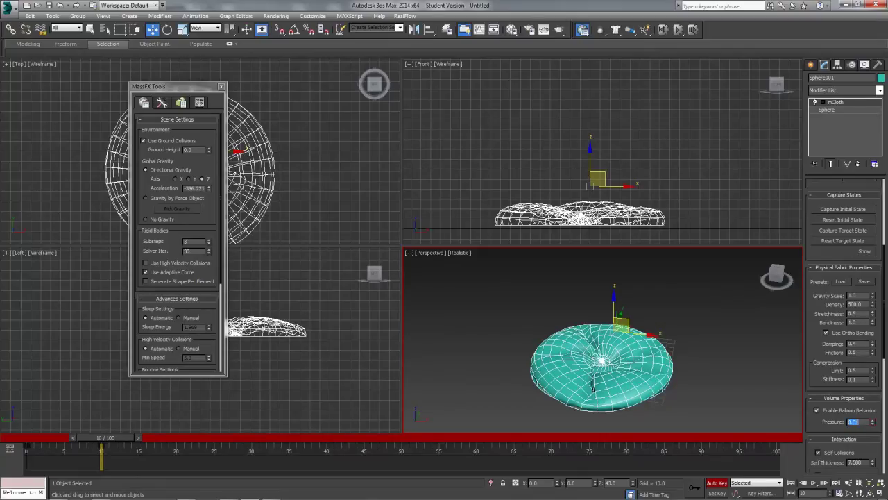
double_click(852, 421)
left_click_drag(127, 439, 90, 442)
key("w")
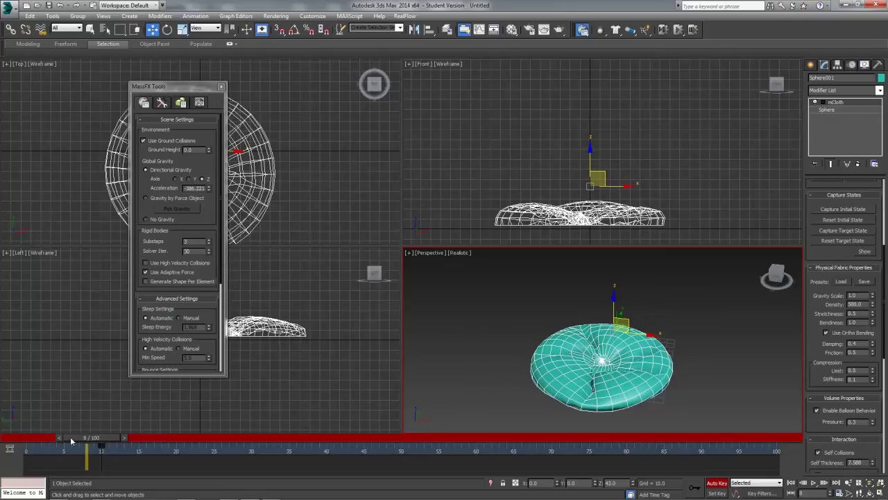
Step: At frame 50, key the balloon Pressure to 1.5
left_click_drag(71, 441, 391, 450)
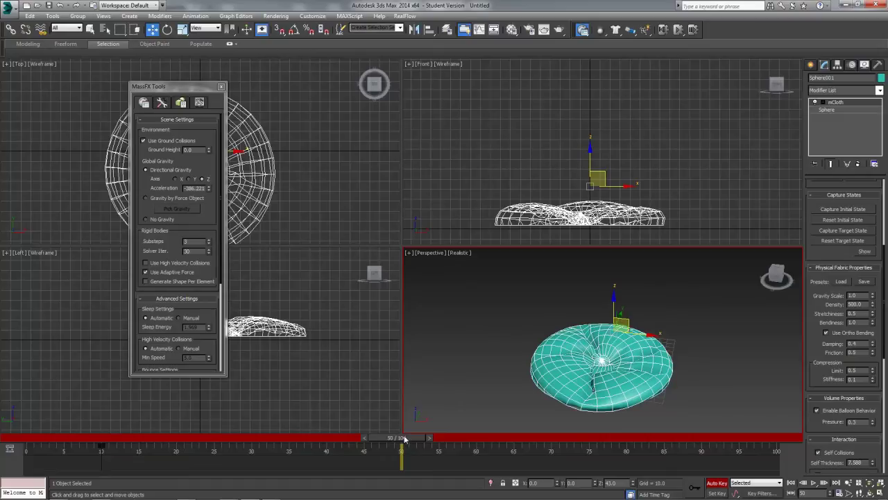
double_click(858, 422)
type("1.5")
key("Return")
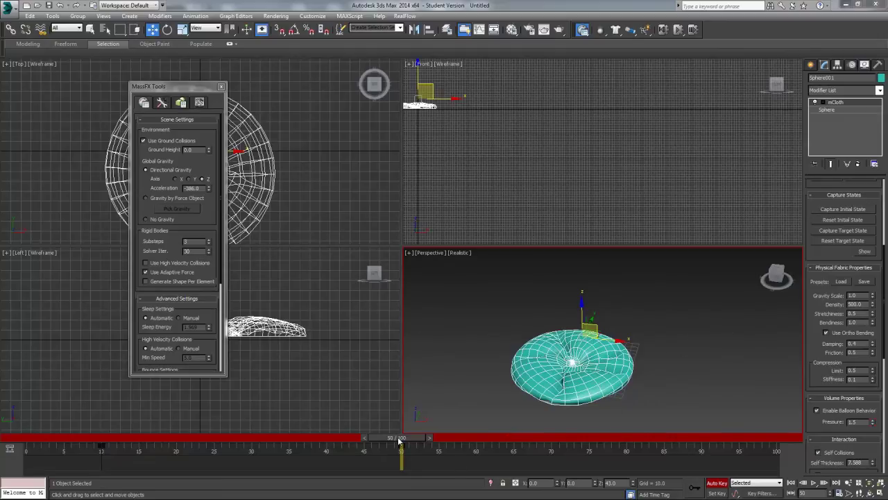
Step: With Auto Key on, key the mCloth Gravity Scale to 0.0 at frame 60
left_click_drag(400, 442, 438, 451)
key("w")
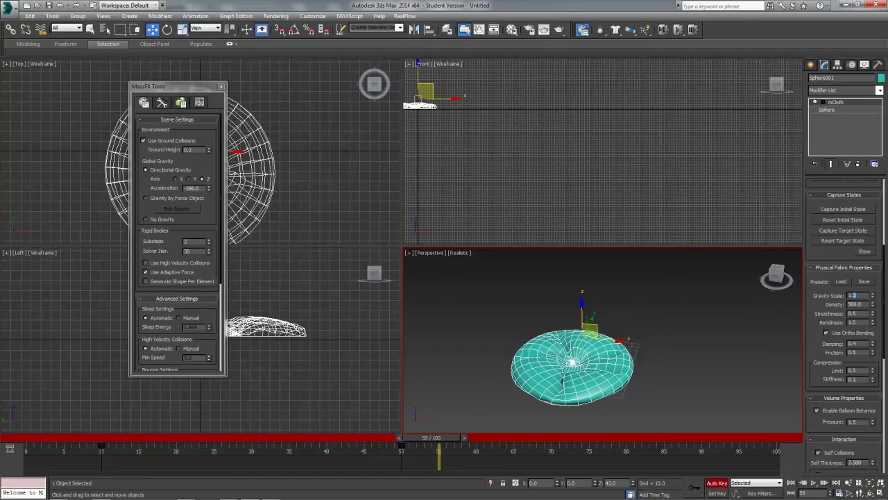
double_click(853, 295)
left_click(62, 467)
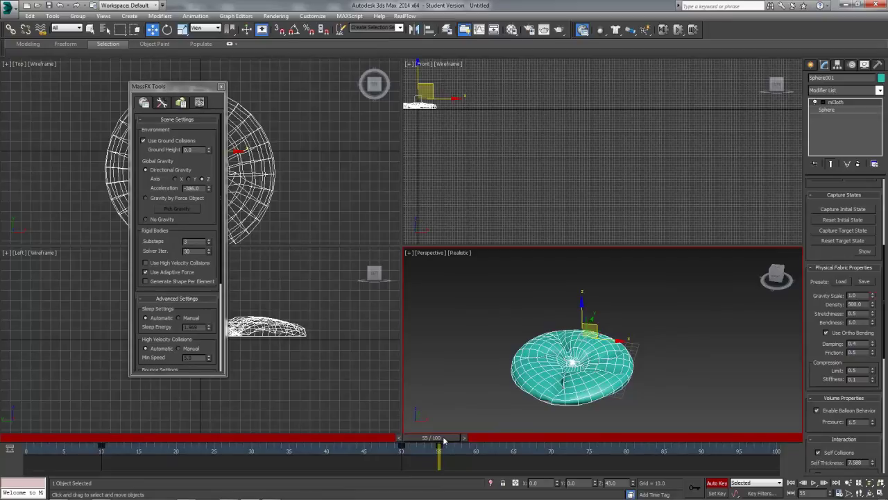
left_click_drag(444, 439, 476, 444)
key("w")
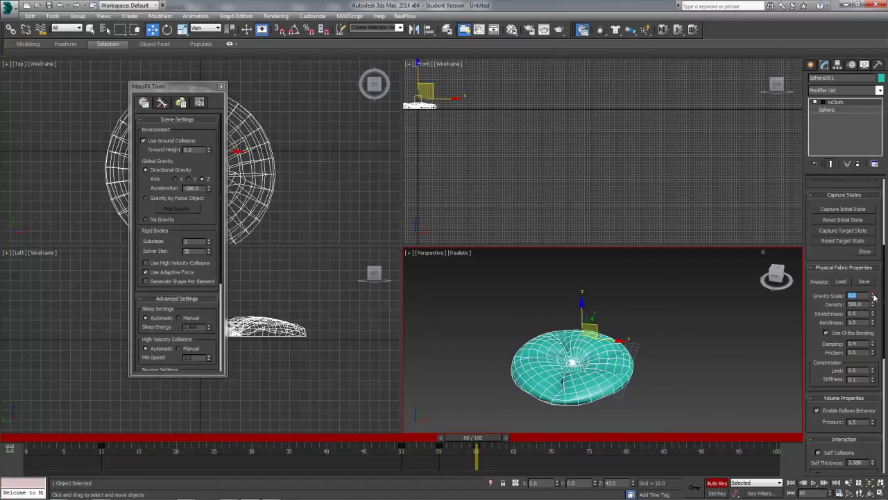
left_click(839, 143)
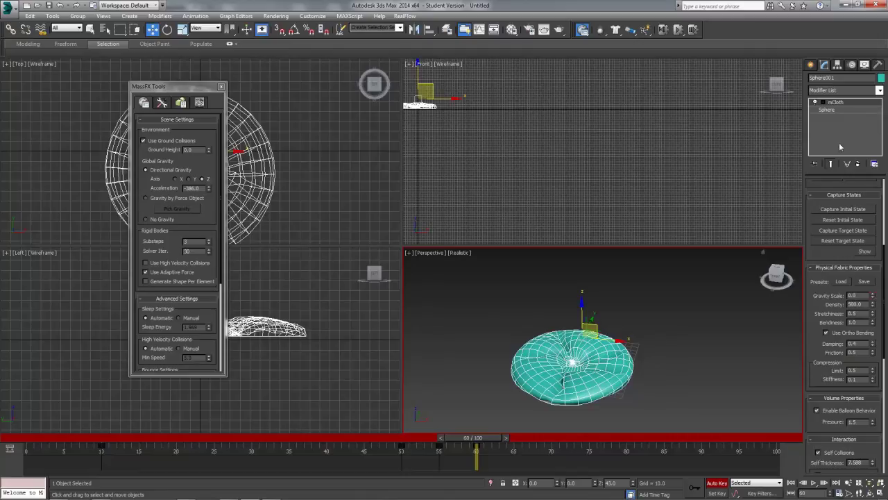
Step: Turn off Auto Key and set the animation End Time to 200 frames
left_click(718, 483)
left_click(838, 493)
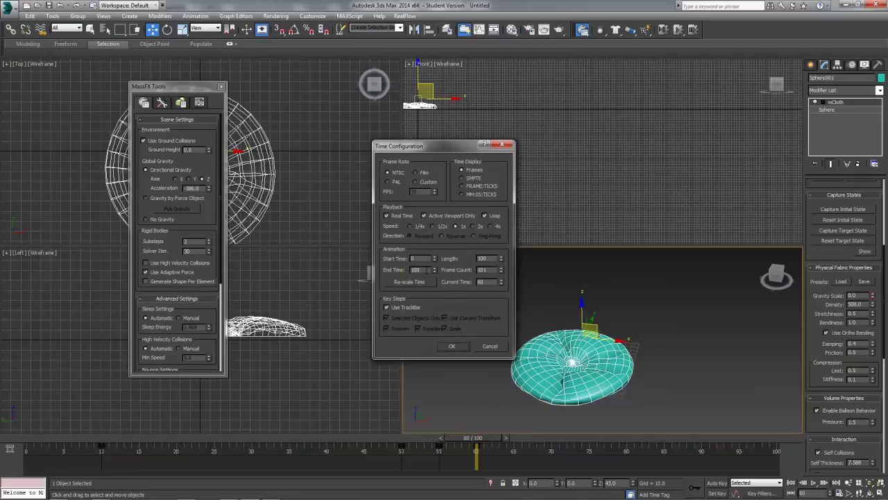
type("200")
key("Return")
left_click(452, 346)
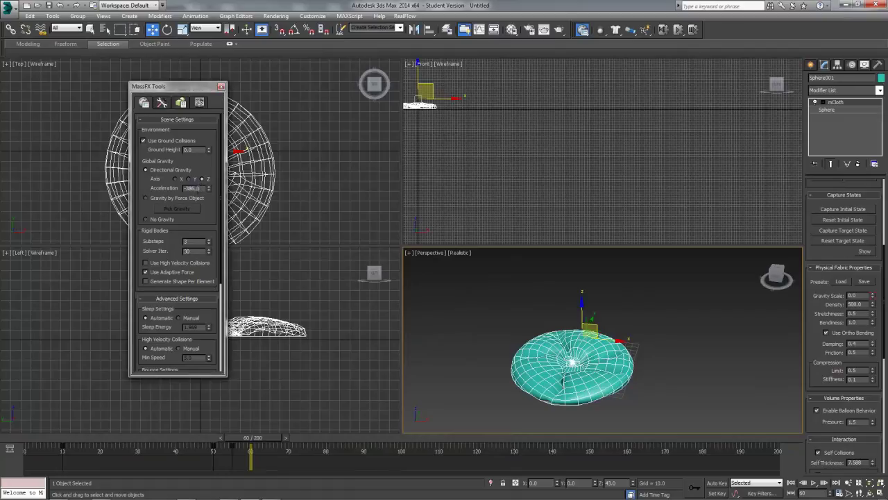
Step: Set the MassFX world gravity Acceleration to -100
left_click_drag(200, 188, 185, 188)
type("-100")
key("Return")
Step: With Auto Key, re-key Gravity Scale at frames 55 and 60, then turn Auto Key off
left_click(717, 482)
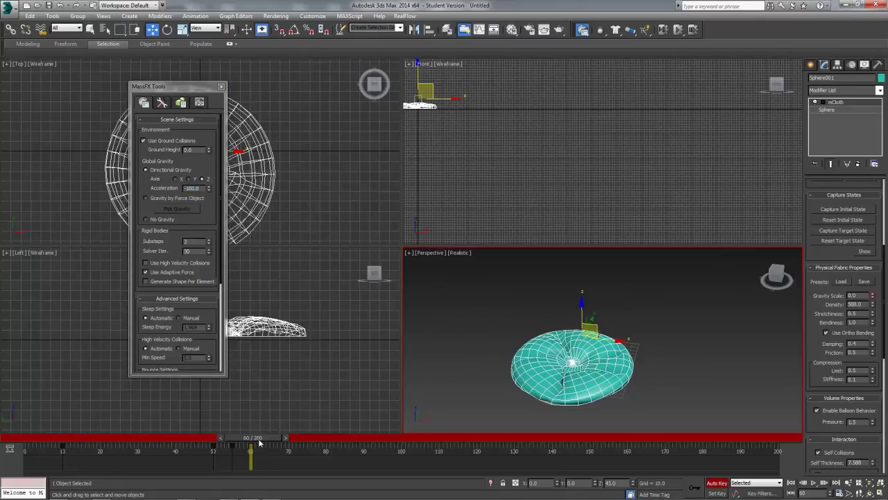
left_click_drag(259, 438, 245, 446)
key("w")
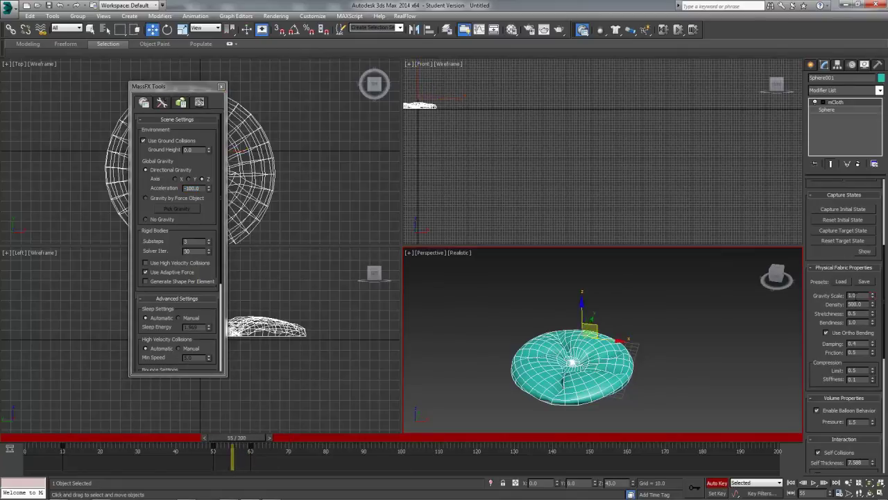
left_click(858, 295)
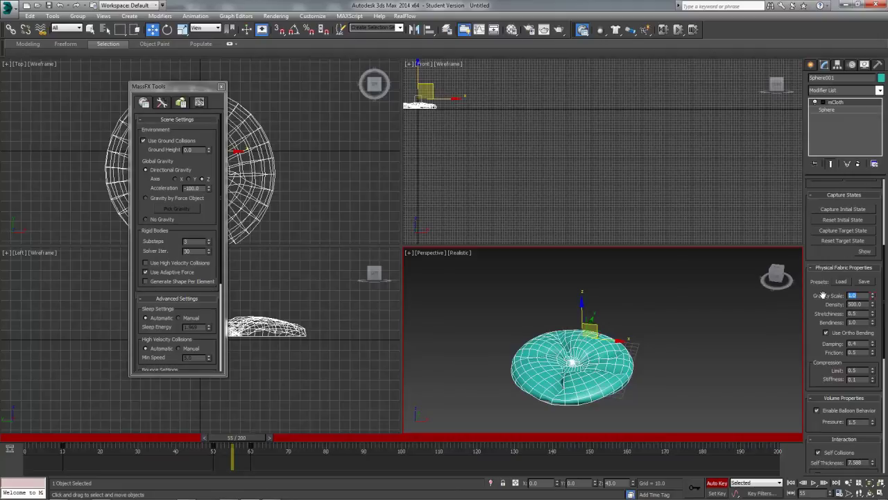
type("3")
left_click(853, 294)
left_click_drag(241, 439, 258, 439)
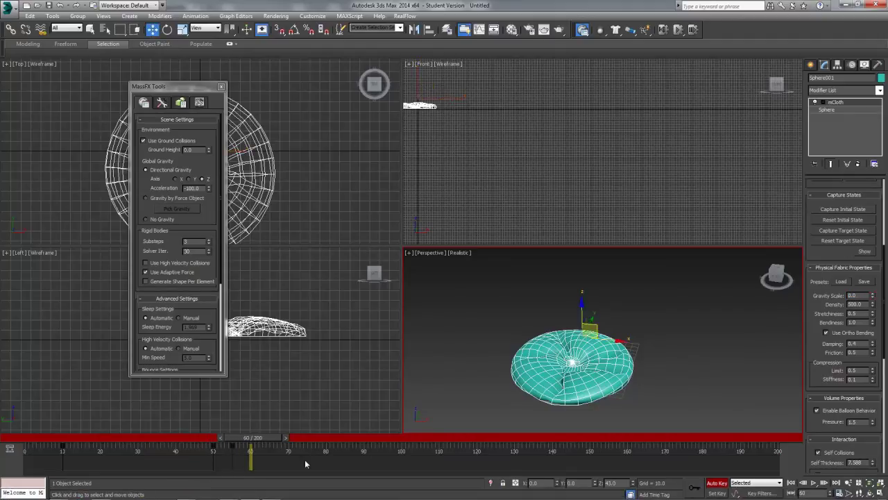
left_click(718, 483)
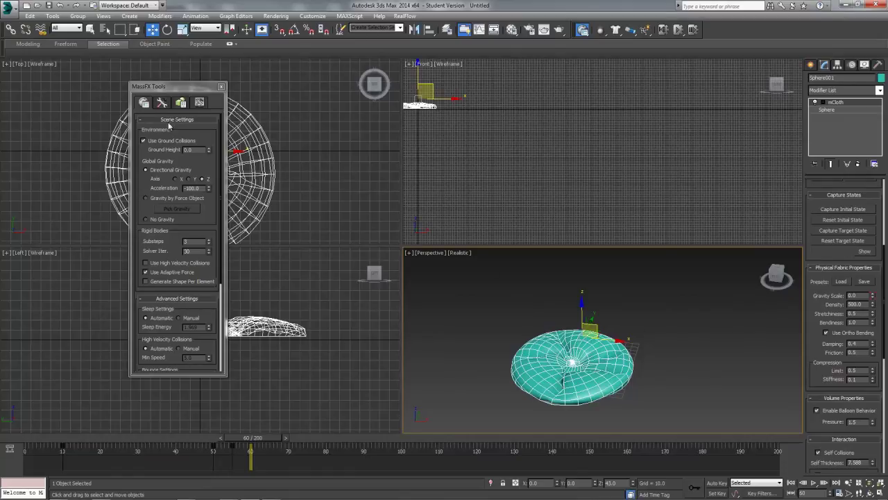
Step: Bake the cloth simulation over all 200 frames and scrub to preview the balloon rising
left_click(164, 103)
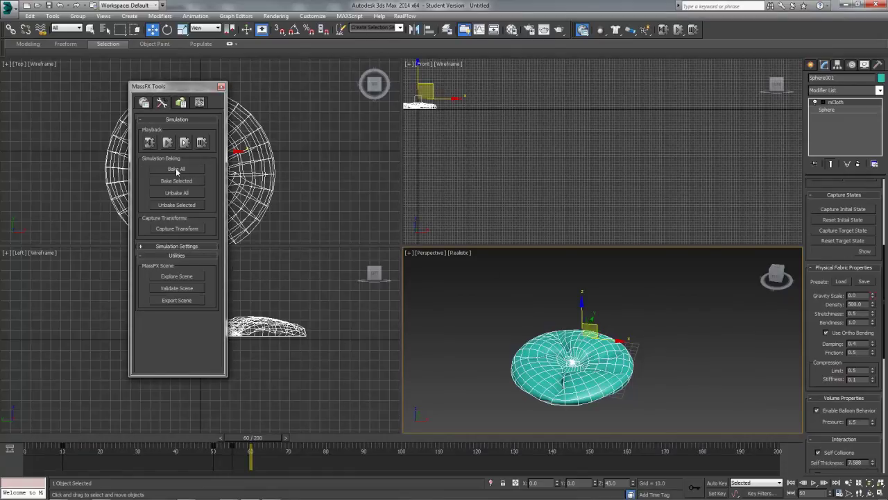
left_click(175, 167)
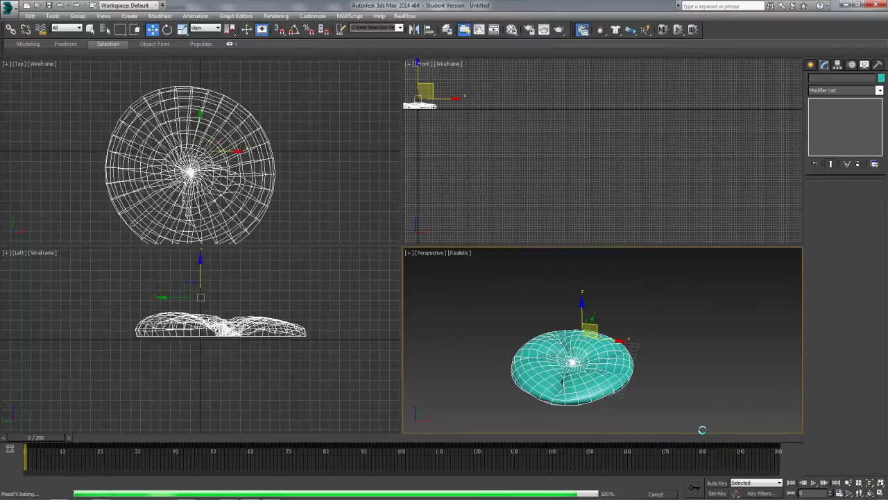
left_click_drag(45, 435, 101, 444)
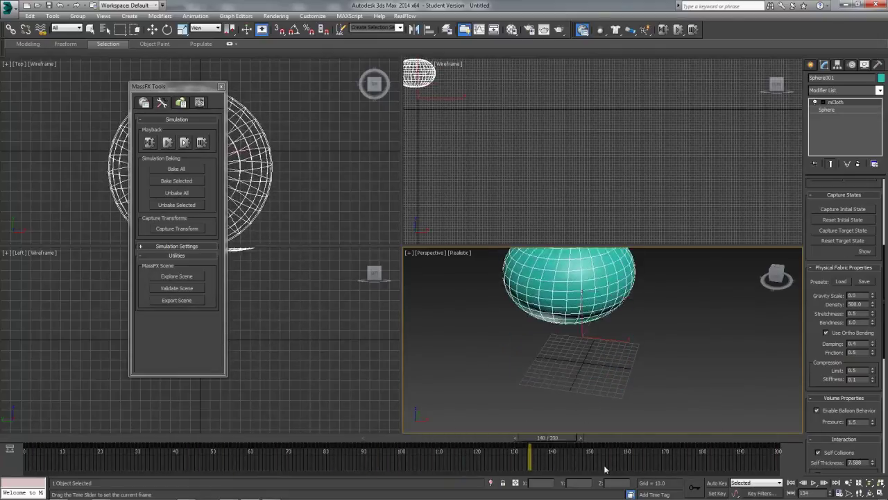